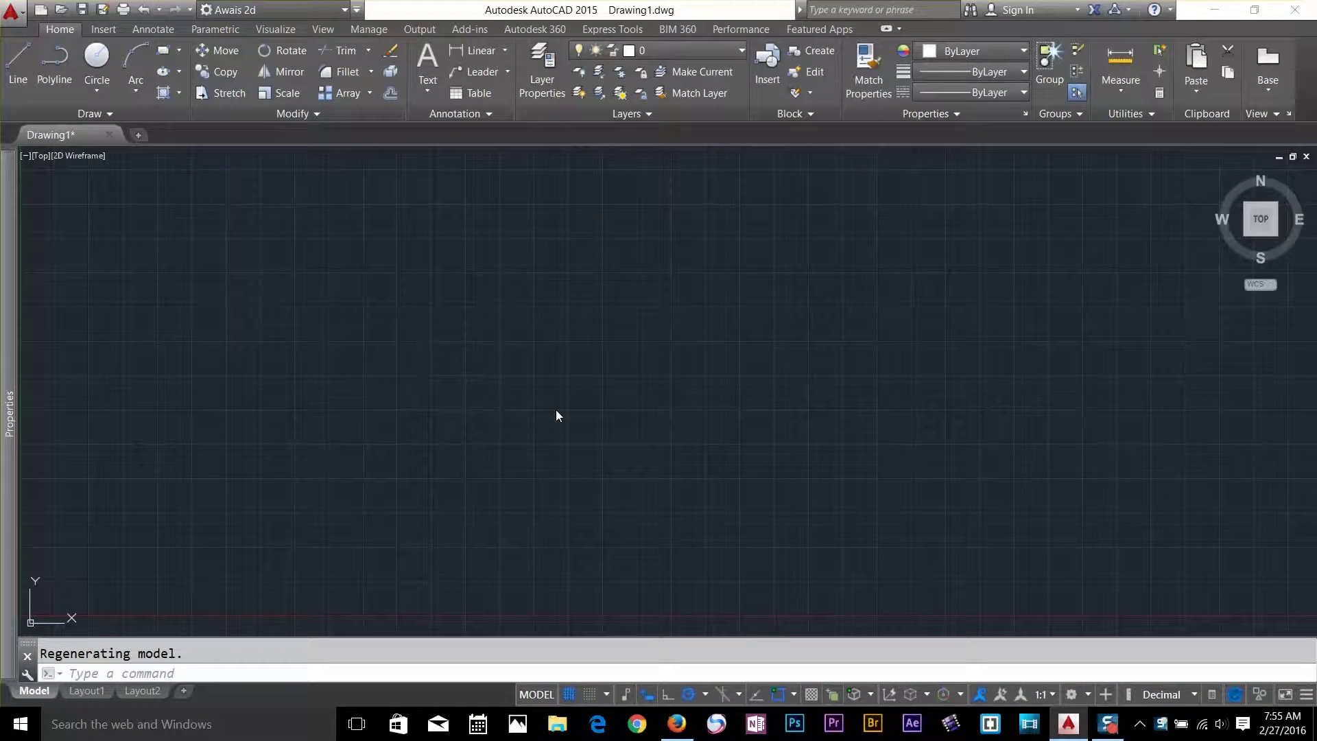
Switch polar tracking off and ortho mode on from the status bar
click(690, 694)
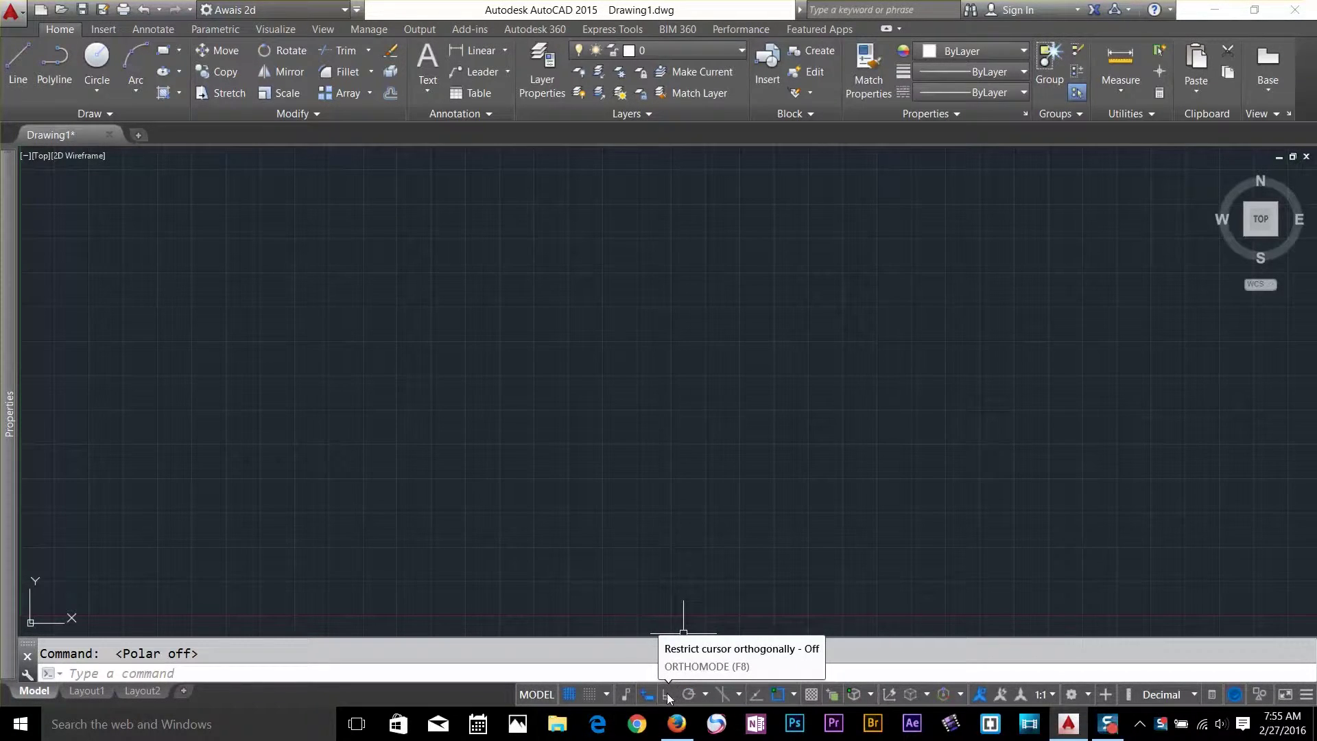
click(667, 695)
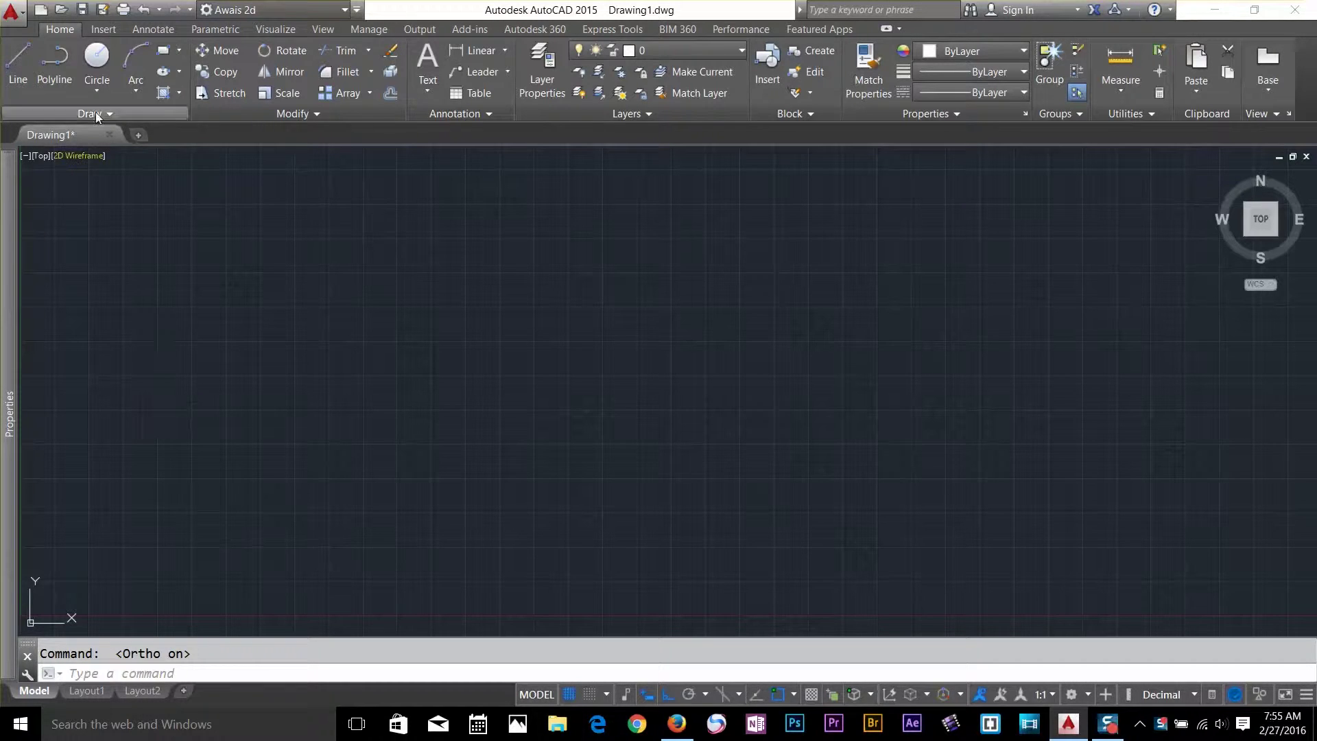
Draw four 100-unit orthogonal line segments going right, up, right, then down
click(28, 65)
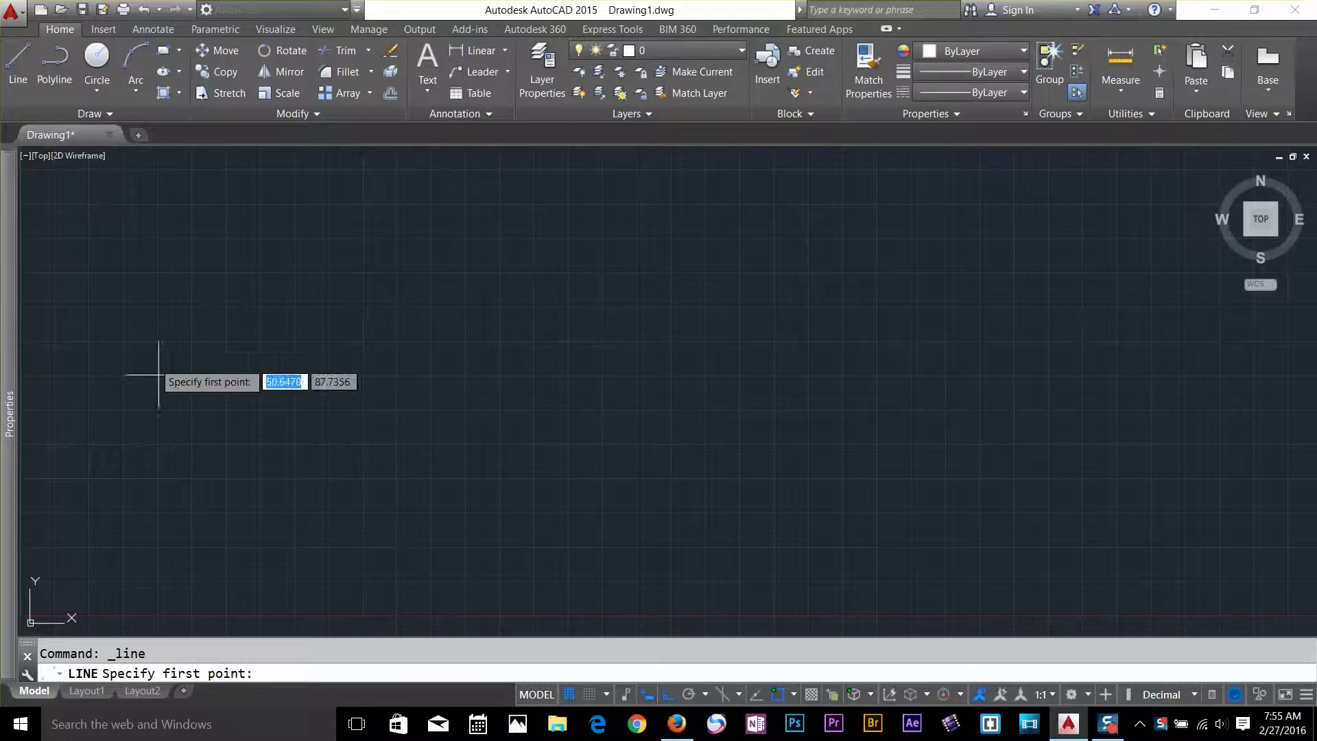
click(162, 524)
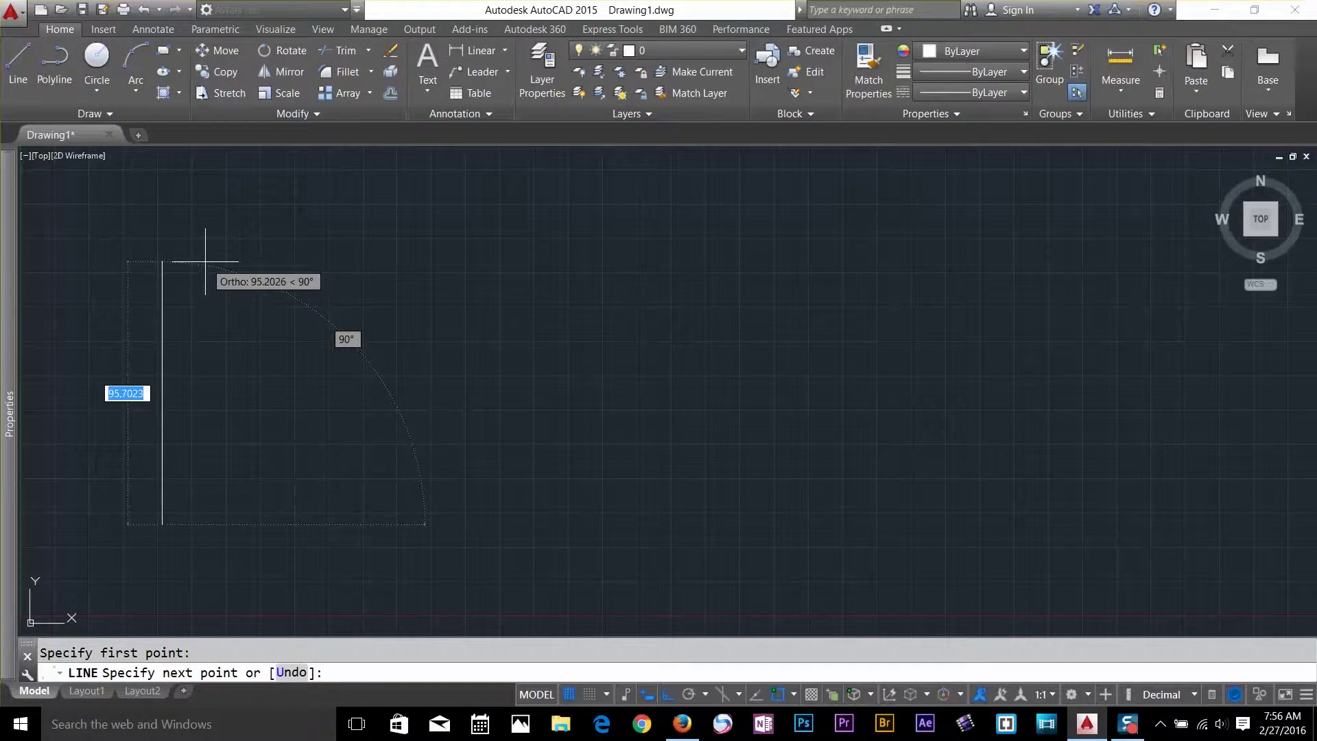
scroll(205, 261, down, 8)
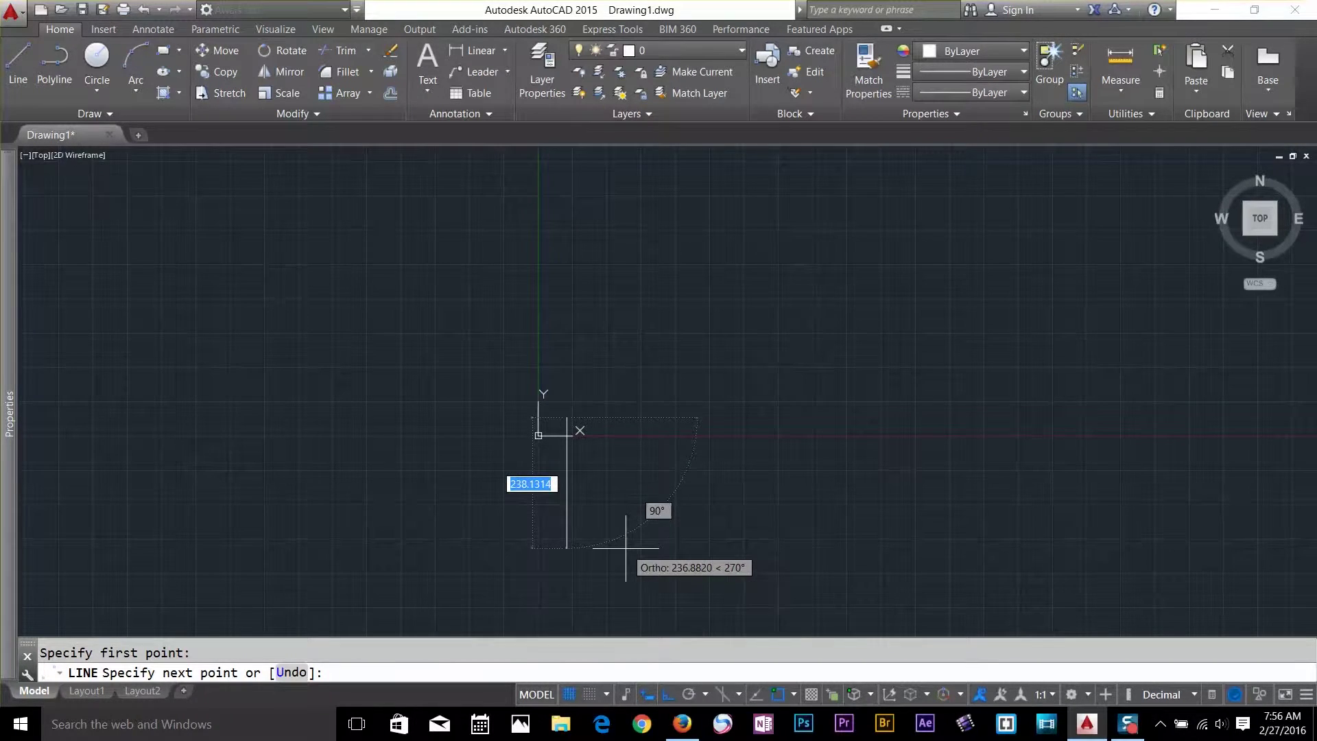
scroll(637, 412, up, 4)
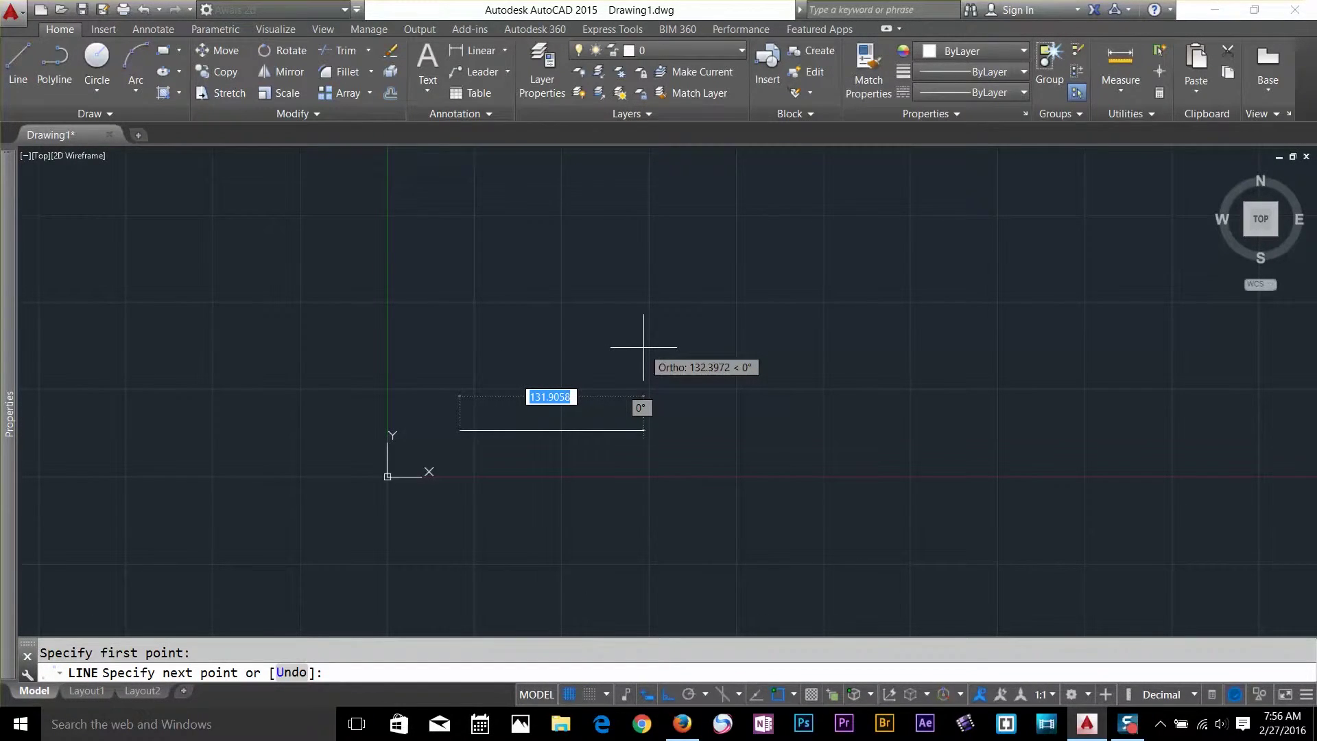
text(100)
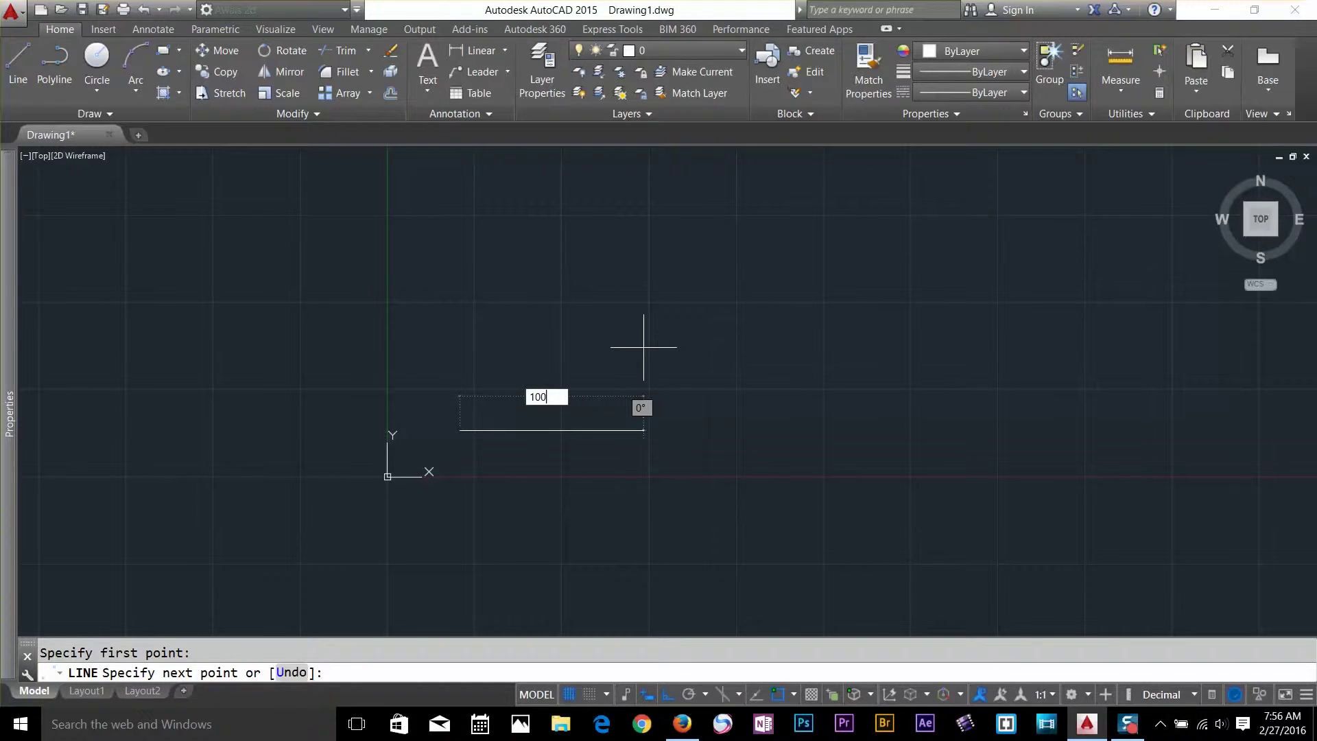
key(Return)
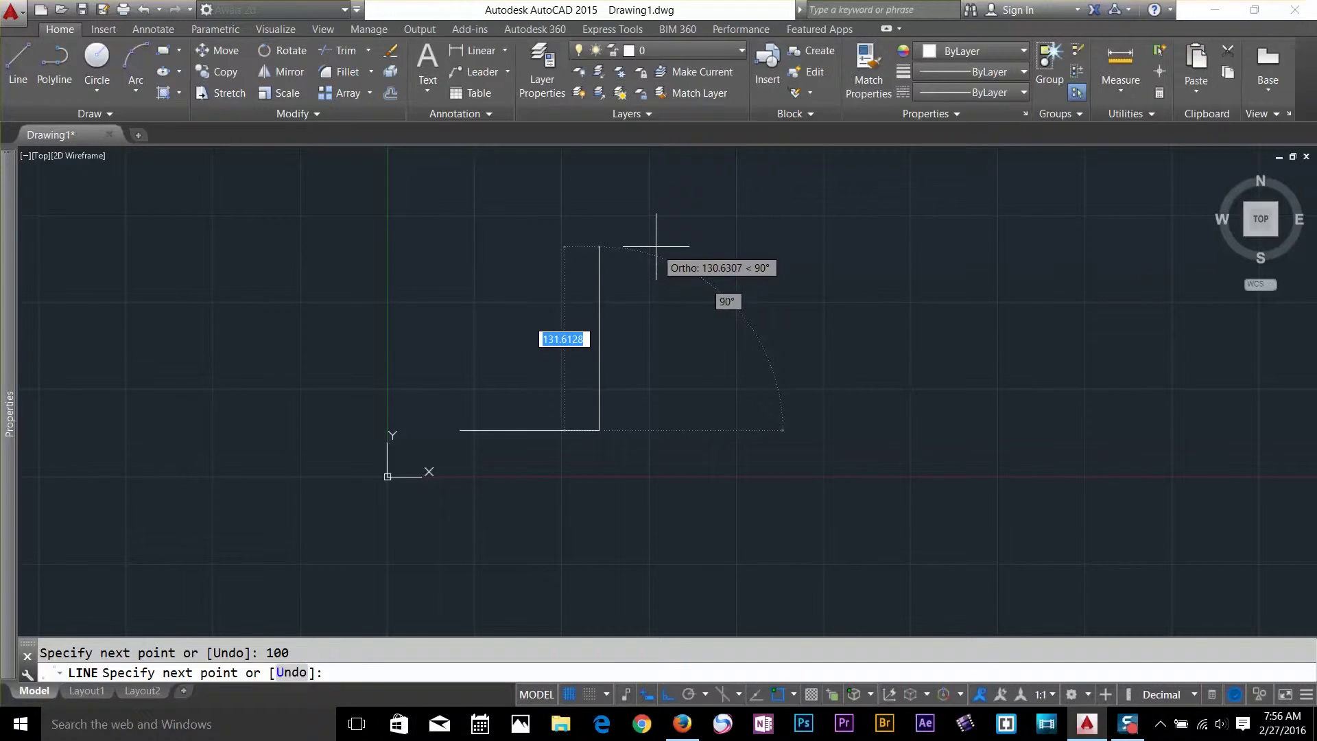
text(100)
key(Return)
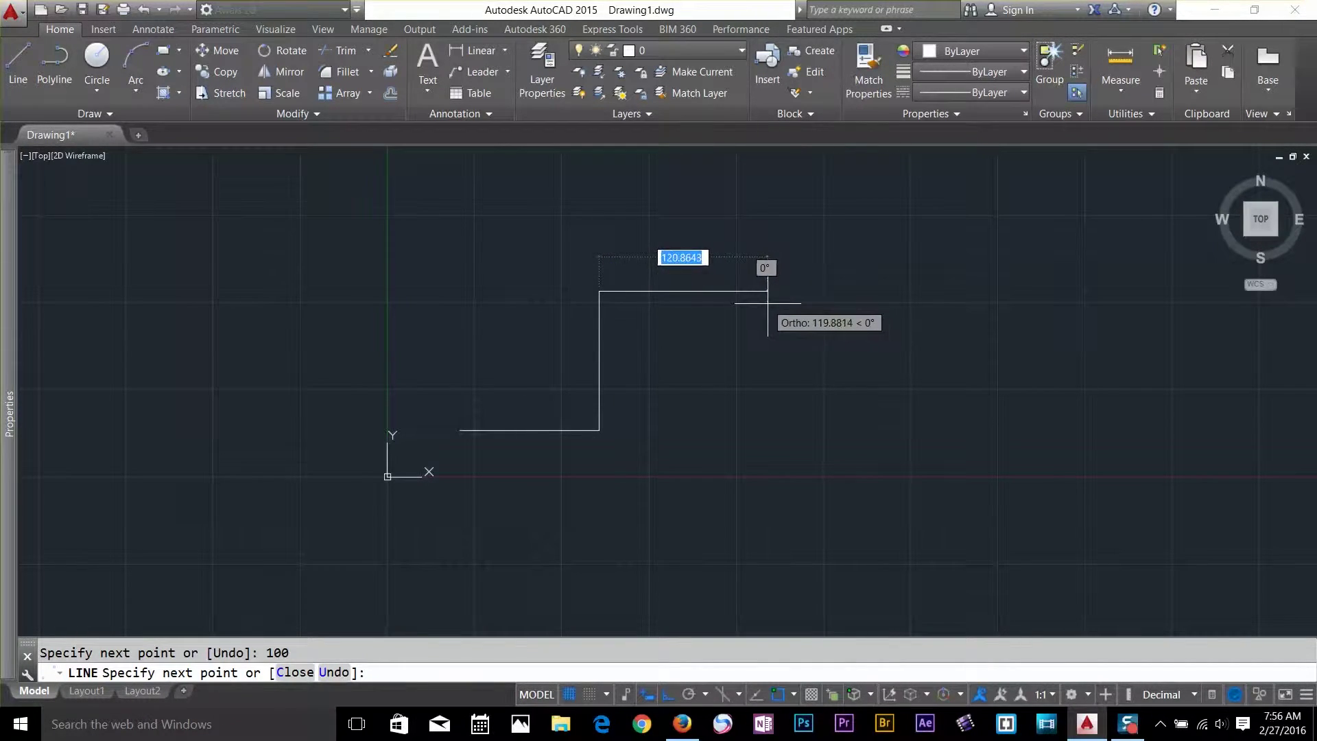
text(100)
key(Return)
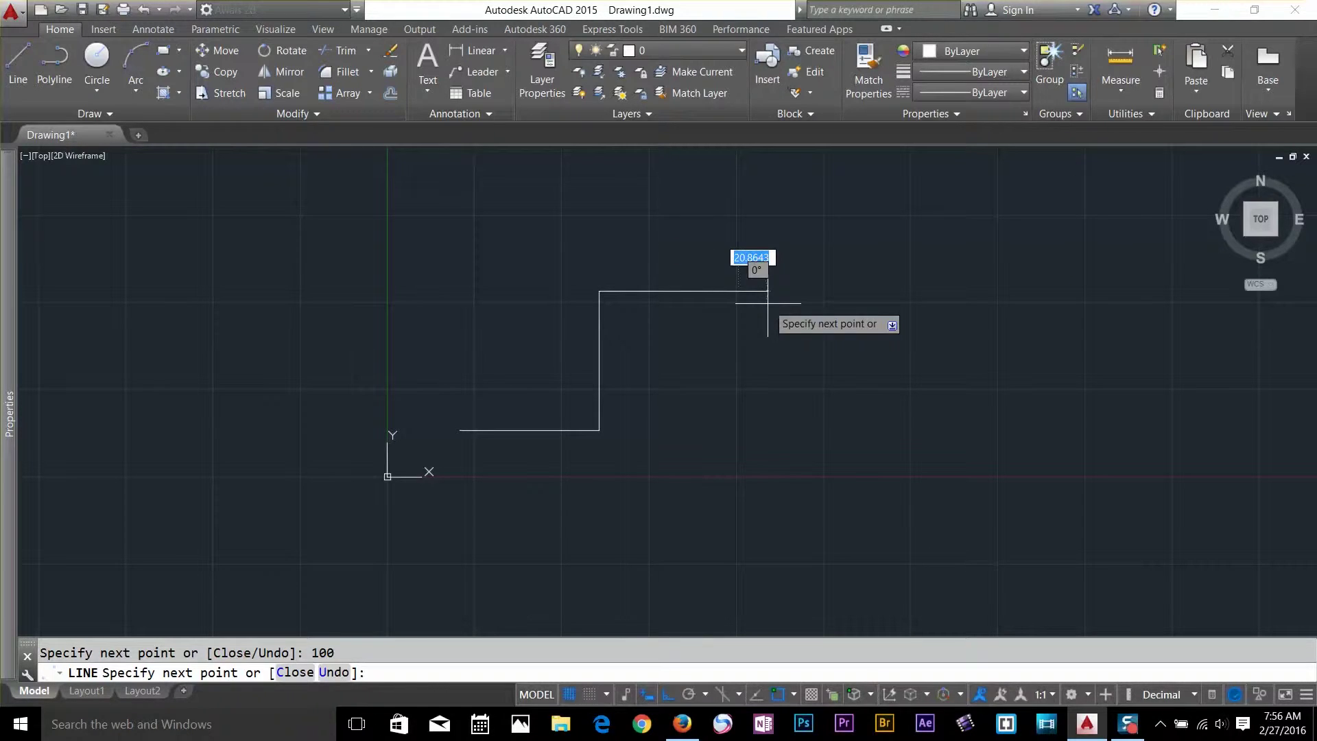
text(100)
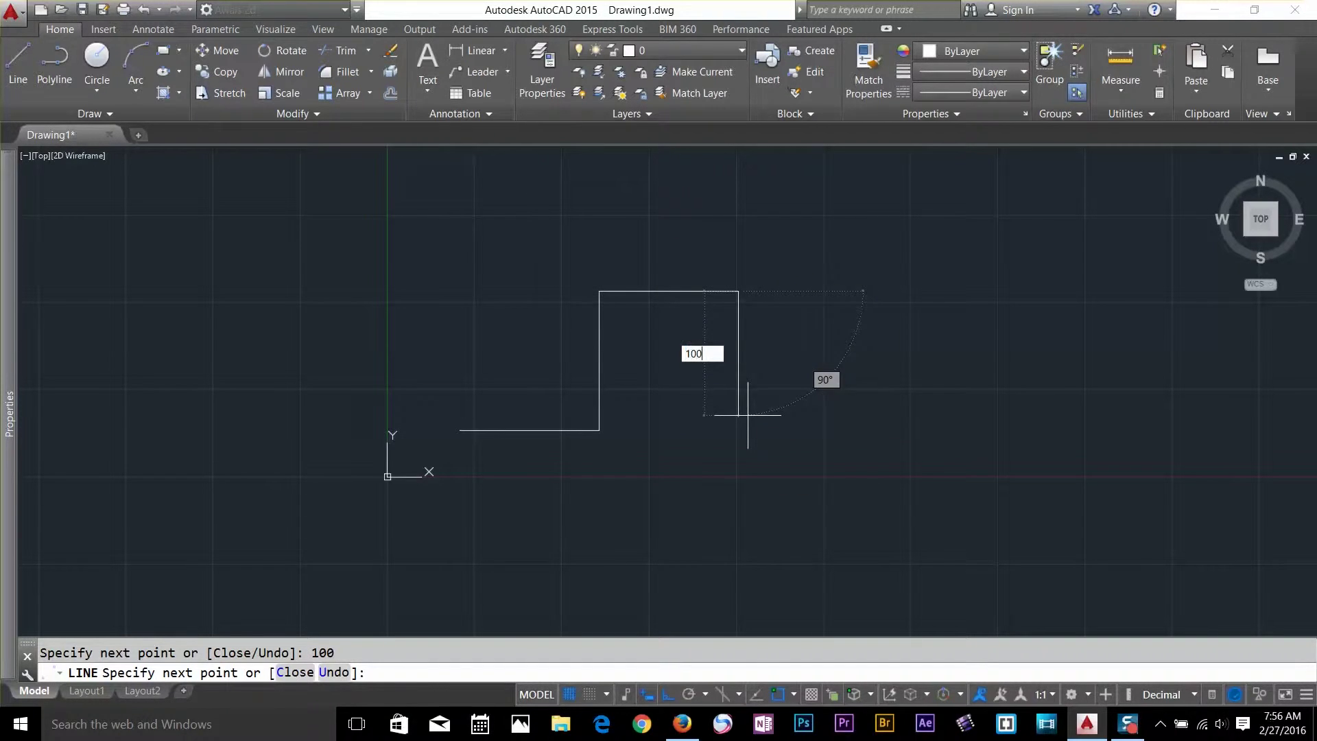
key(Return)
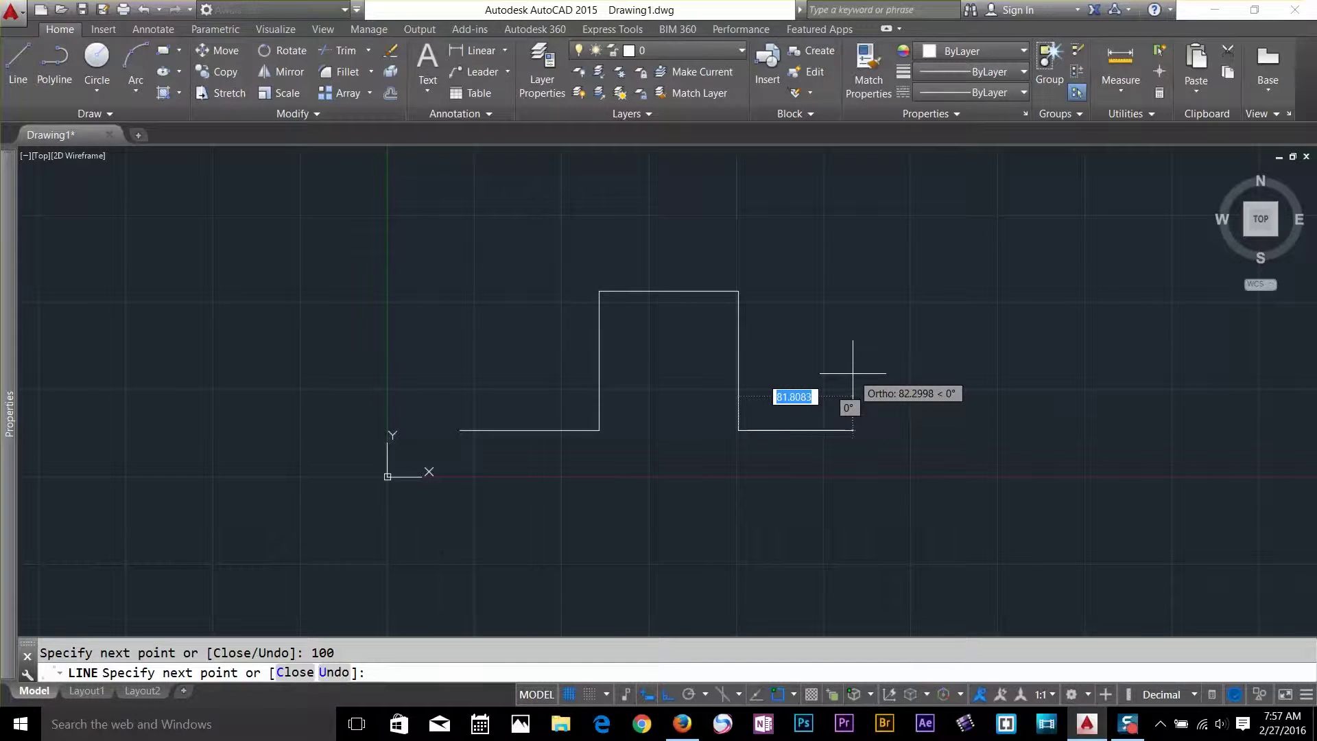
End the line command and erase all four stepped line segments
key(Return)
click(858, 229)
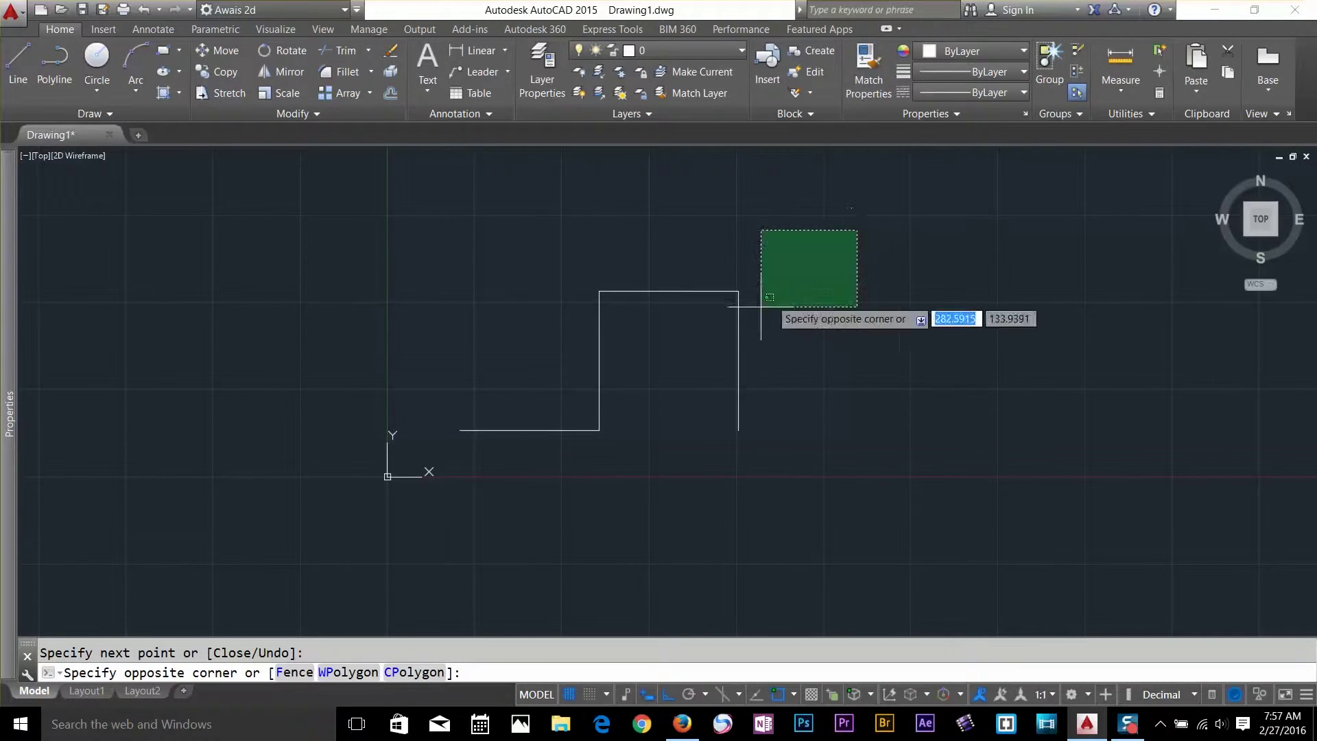
click(469, 458)
key(Delete)
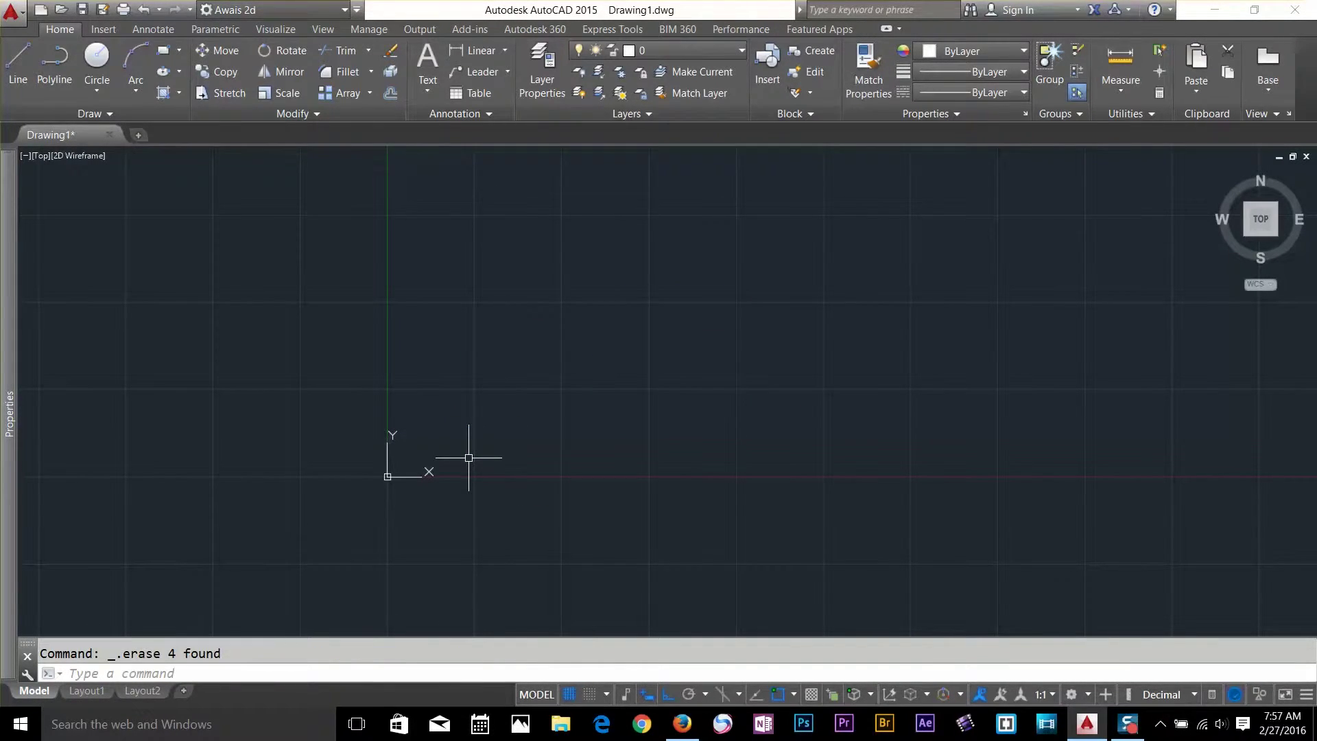
Turn polar tracking back on with its 90° increment, then start a new line
click(693, 690)
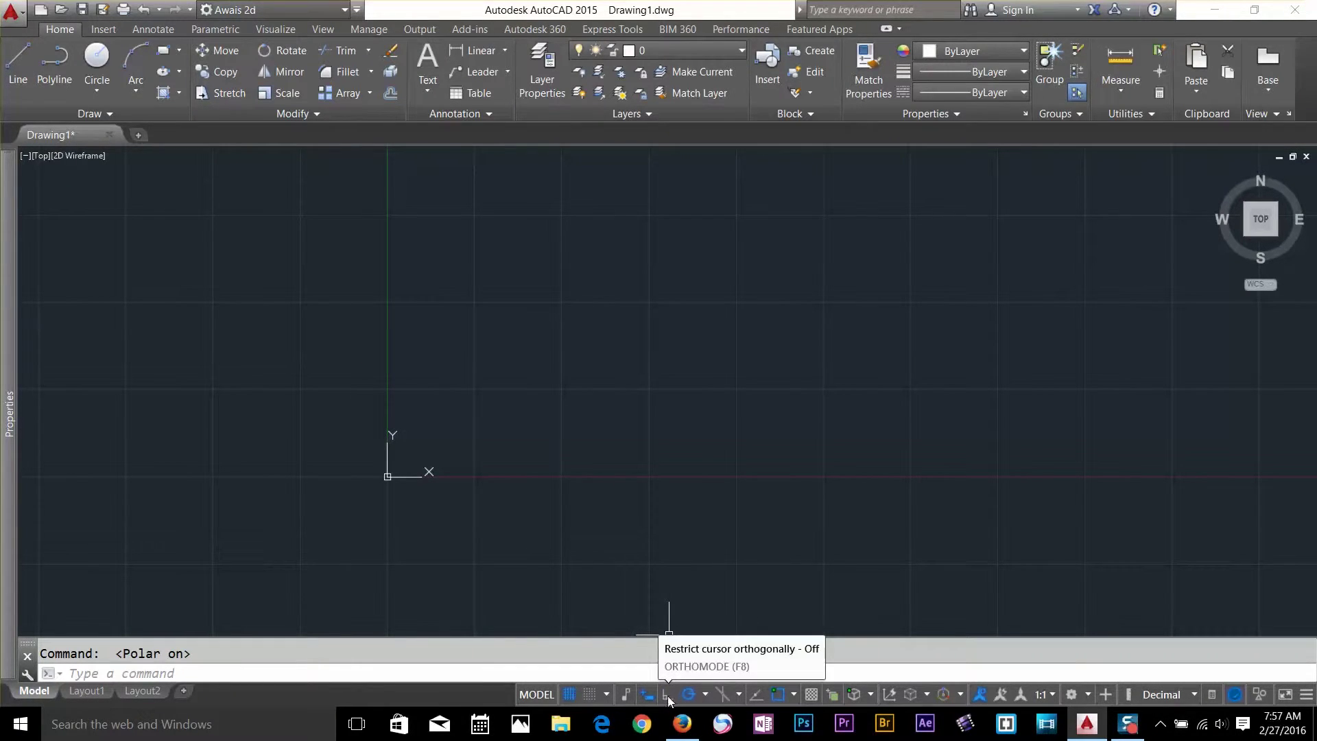
click(705, 694)
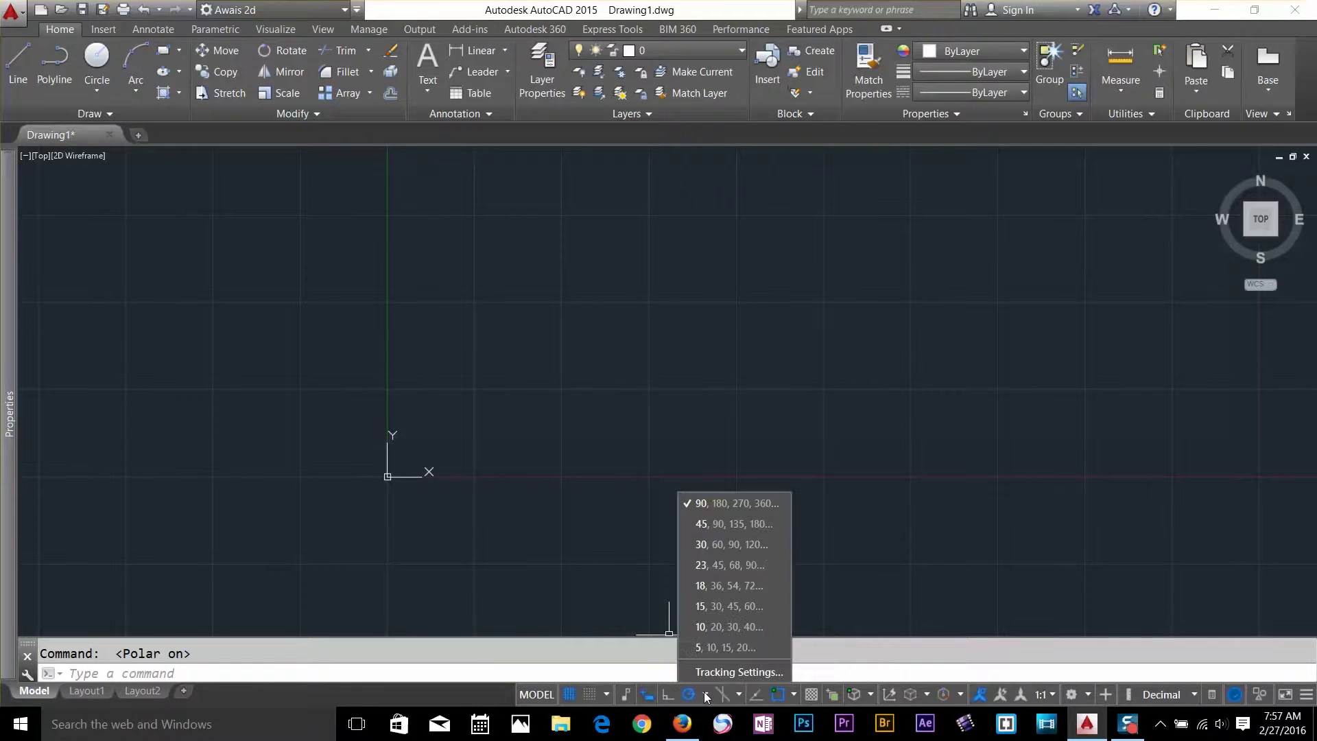
click(739, 508)
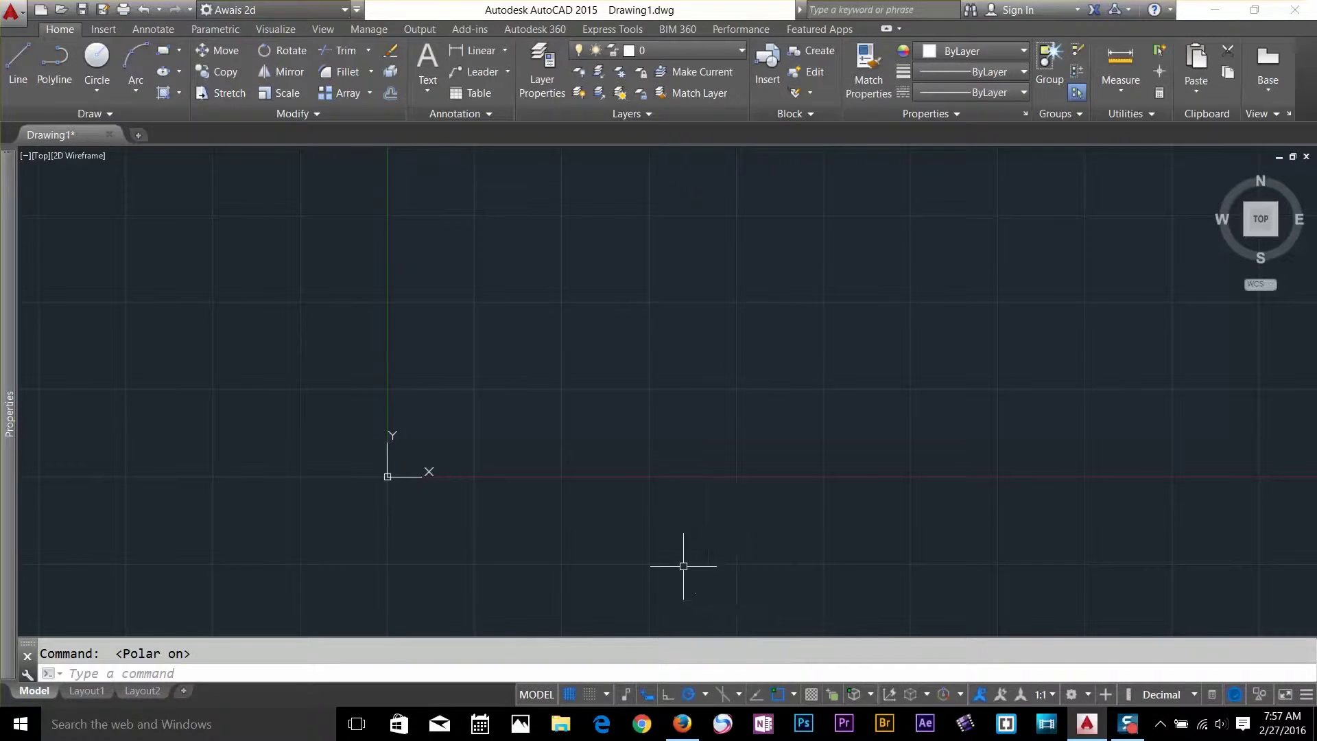
middle_drag(633, 353, 388, 446)
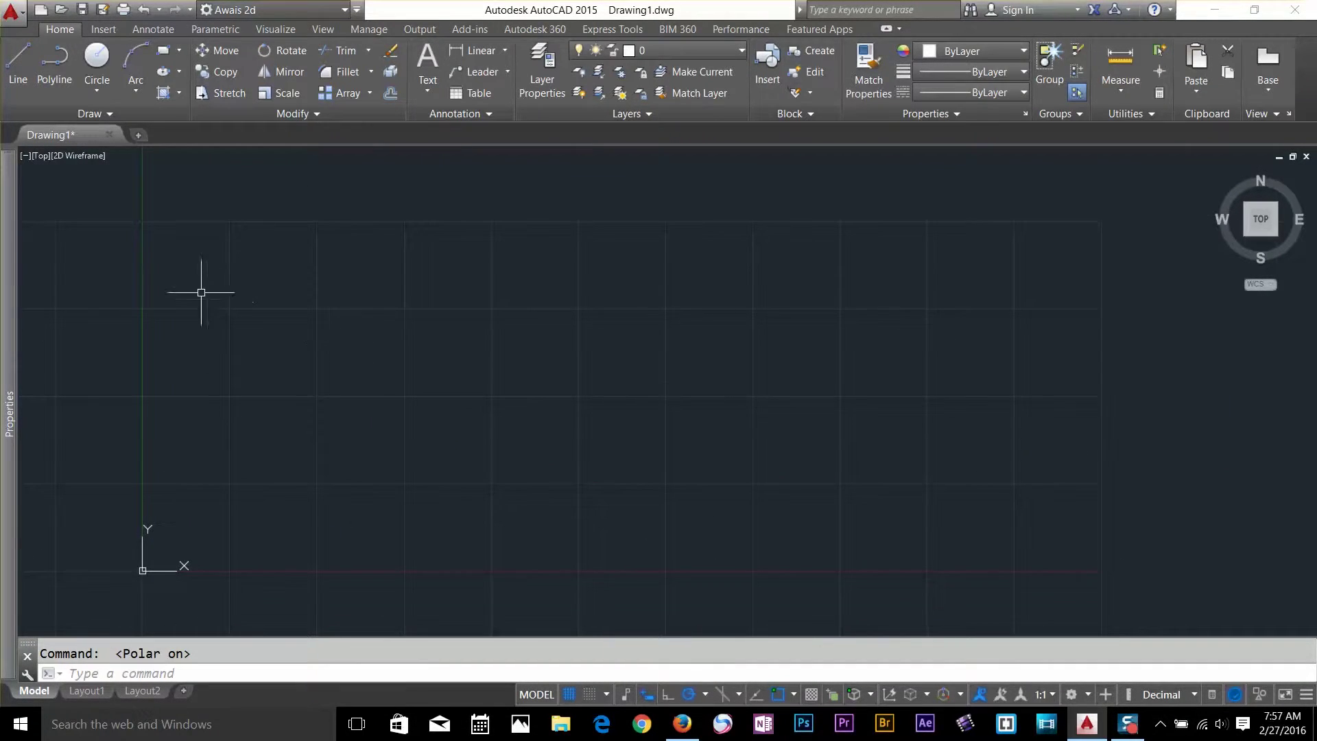
click(18, 63)
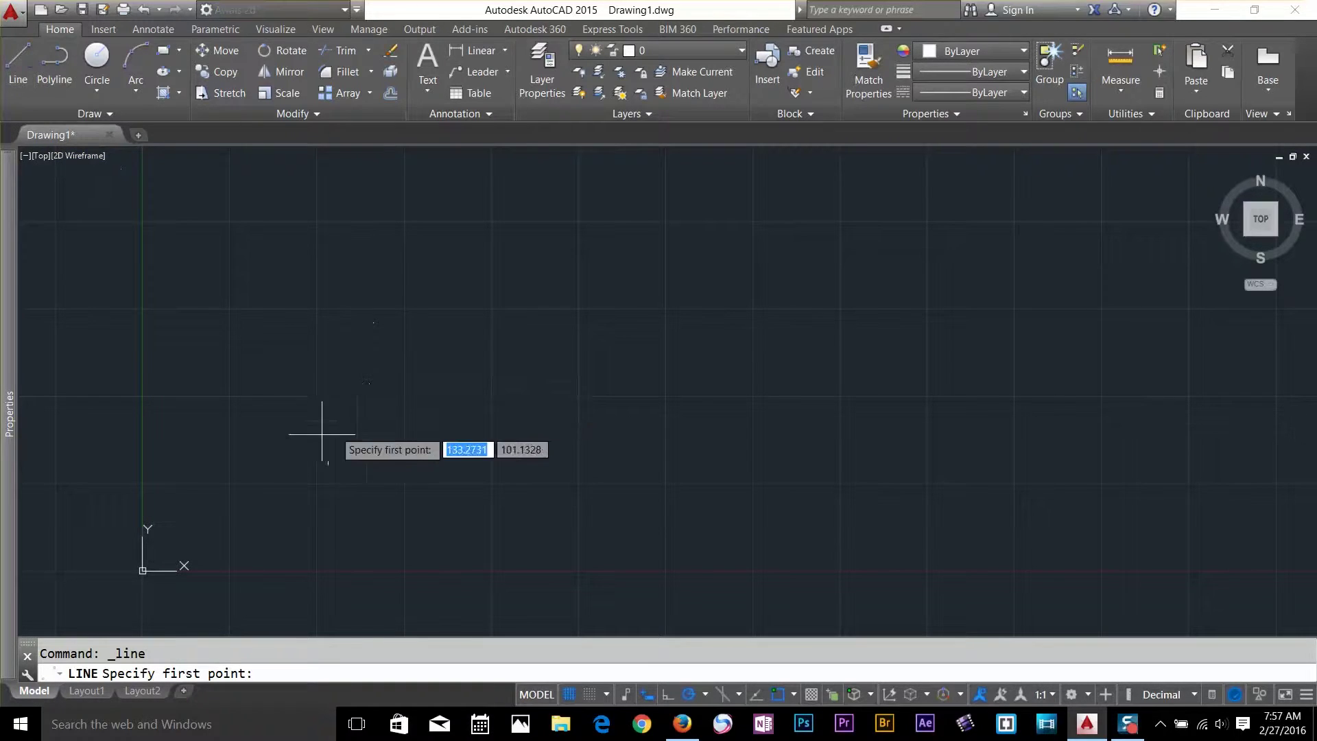
Draw a 100-unit horizontal segment followed by a 100-unit vertical segment upward
click(301, 511)
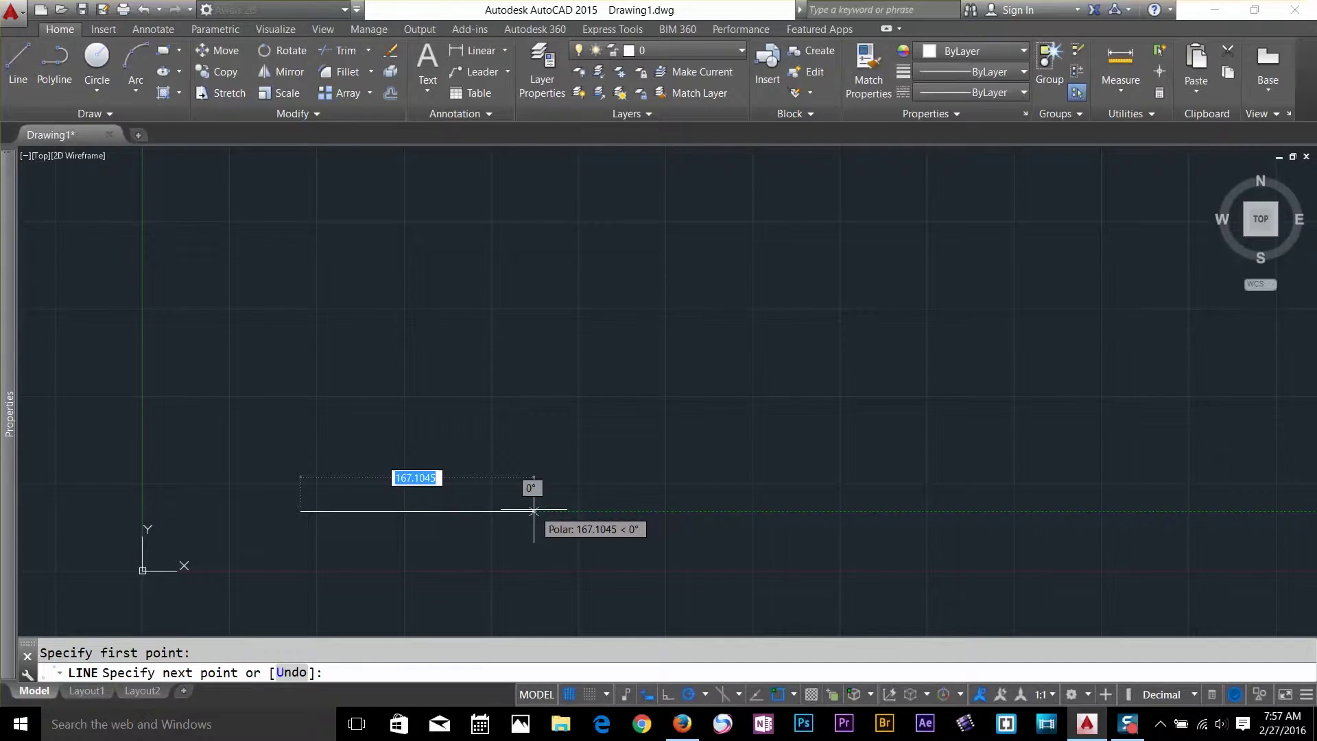
text(100)
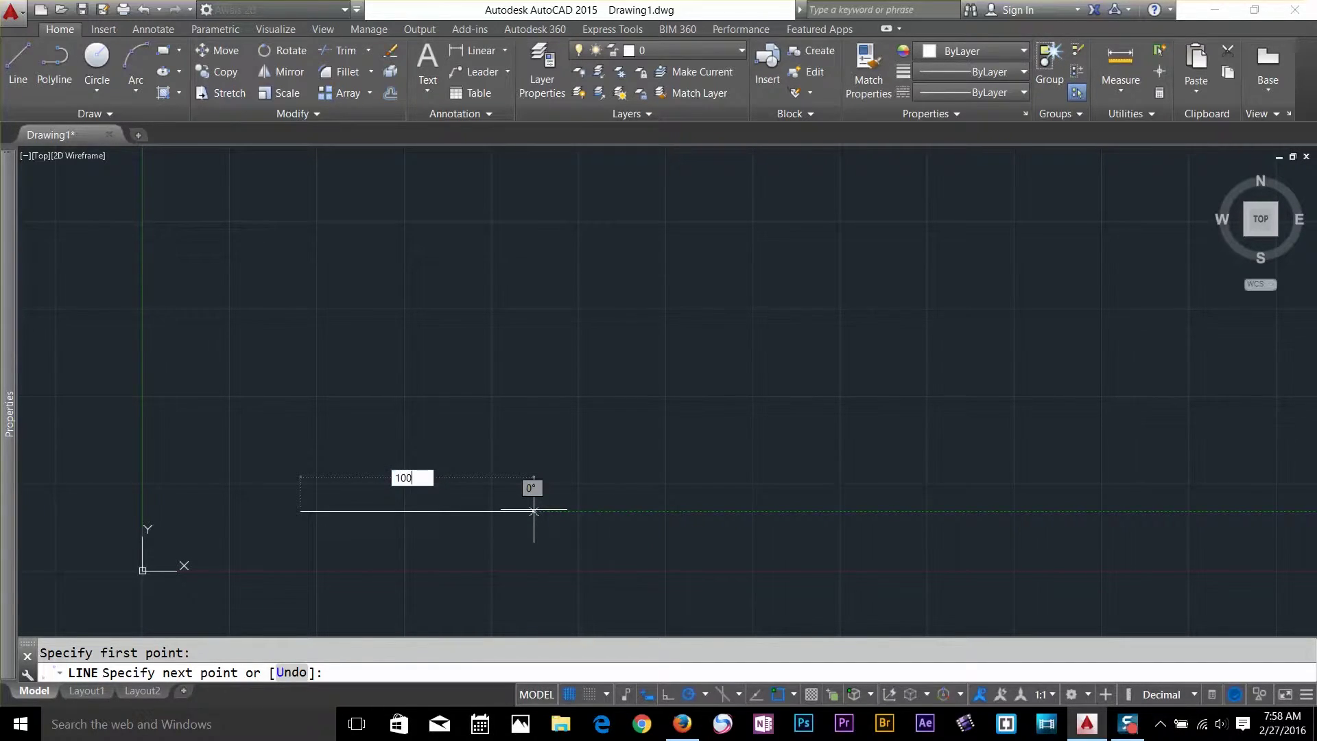
key(Return)
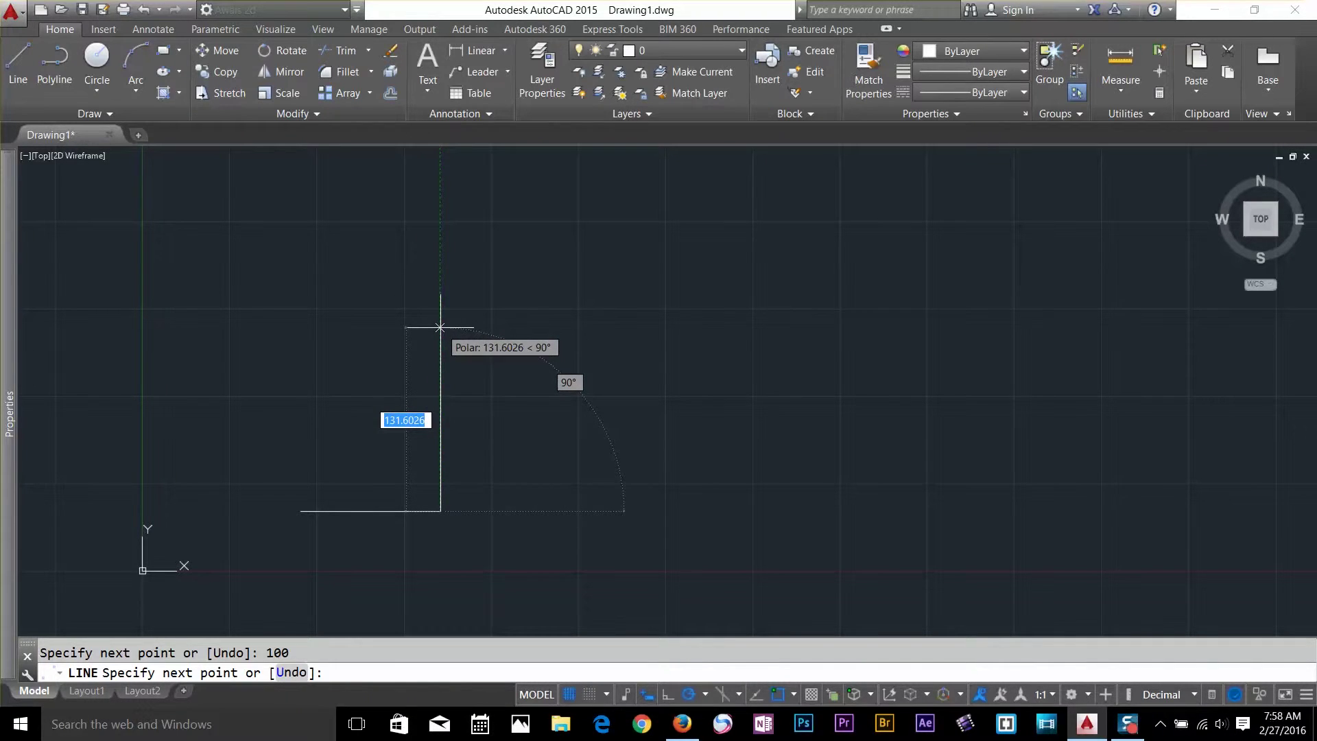
text(100)
key(Return)
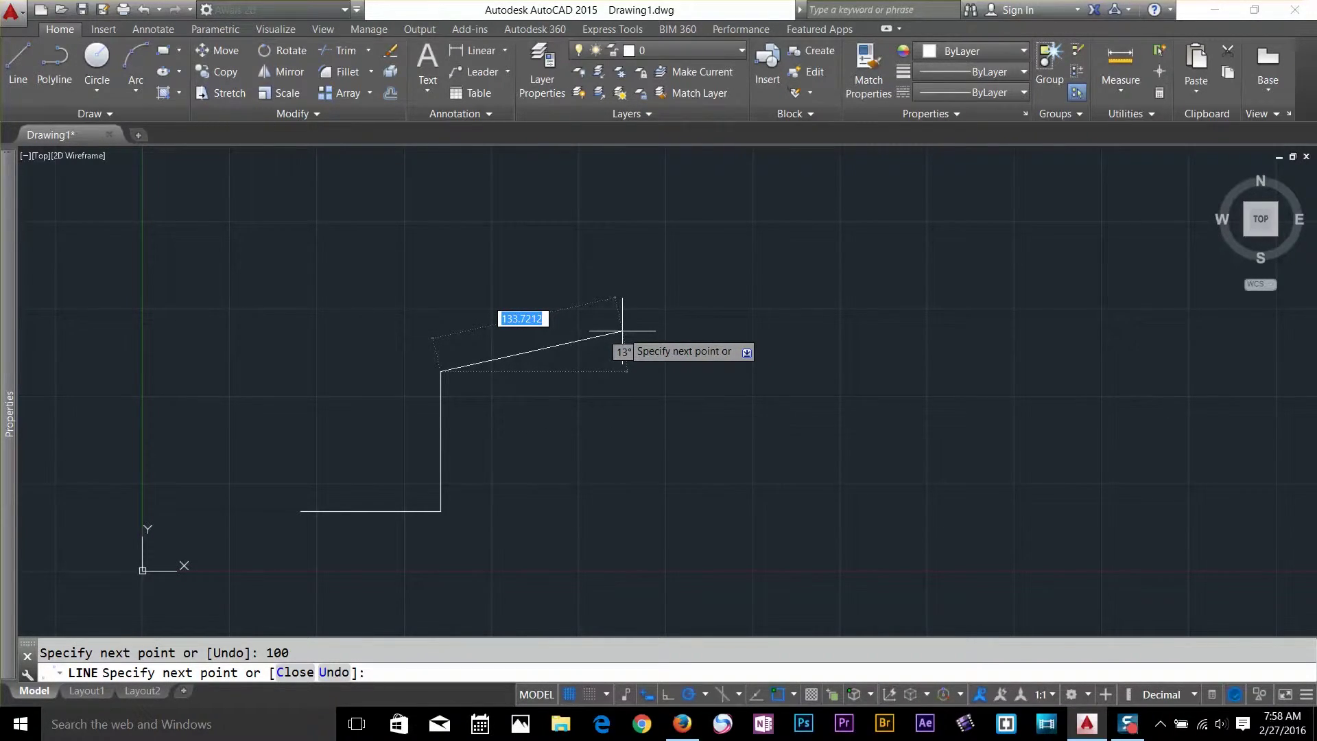
Add a 100-unit segment at 45° and end the line command
middle_drag(676, 299, 614, 364)
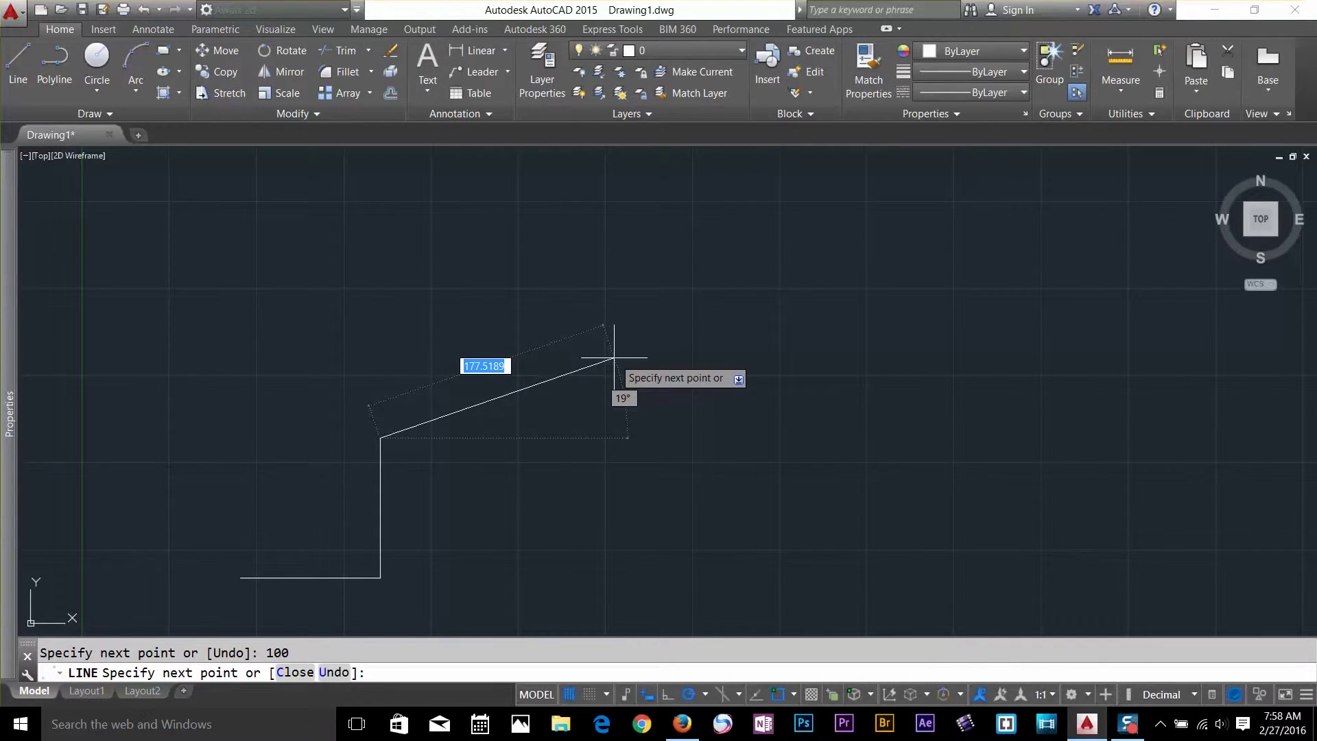
text(100)
key(Tab)
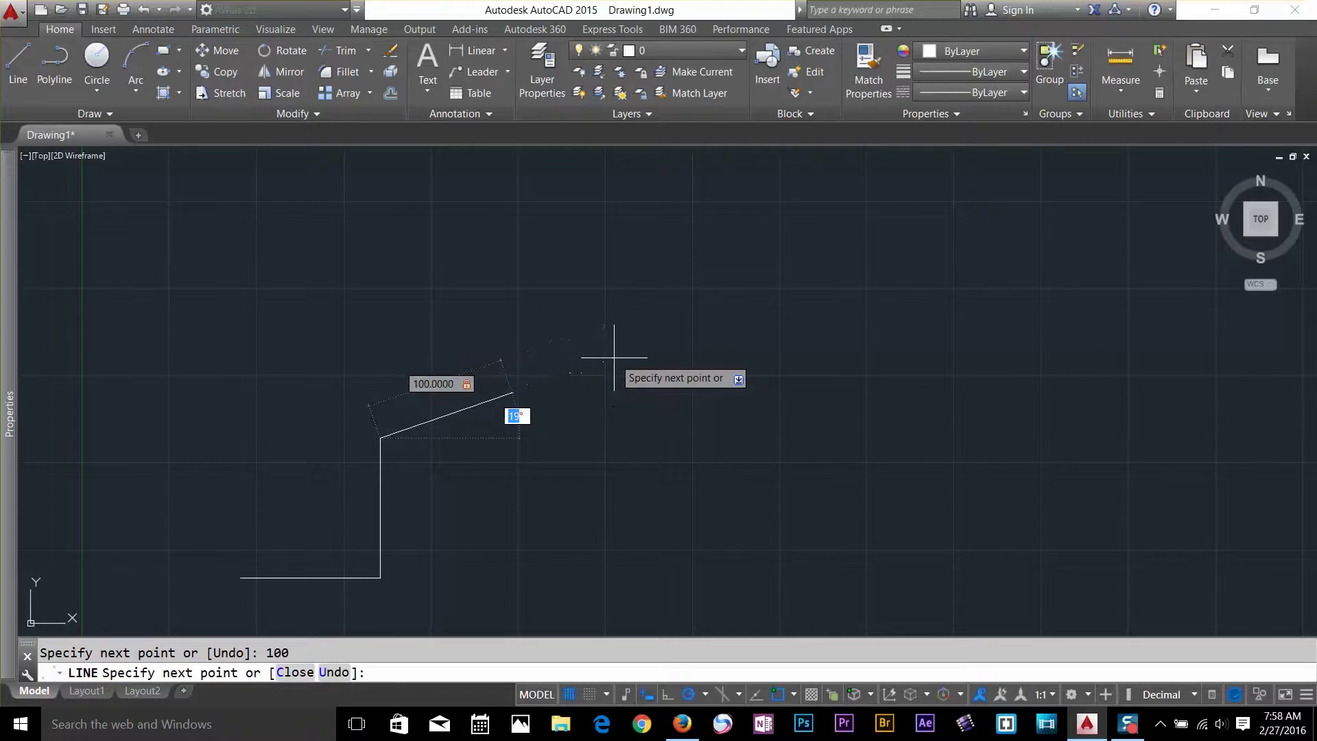
text(45)
key(Return)
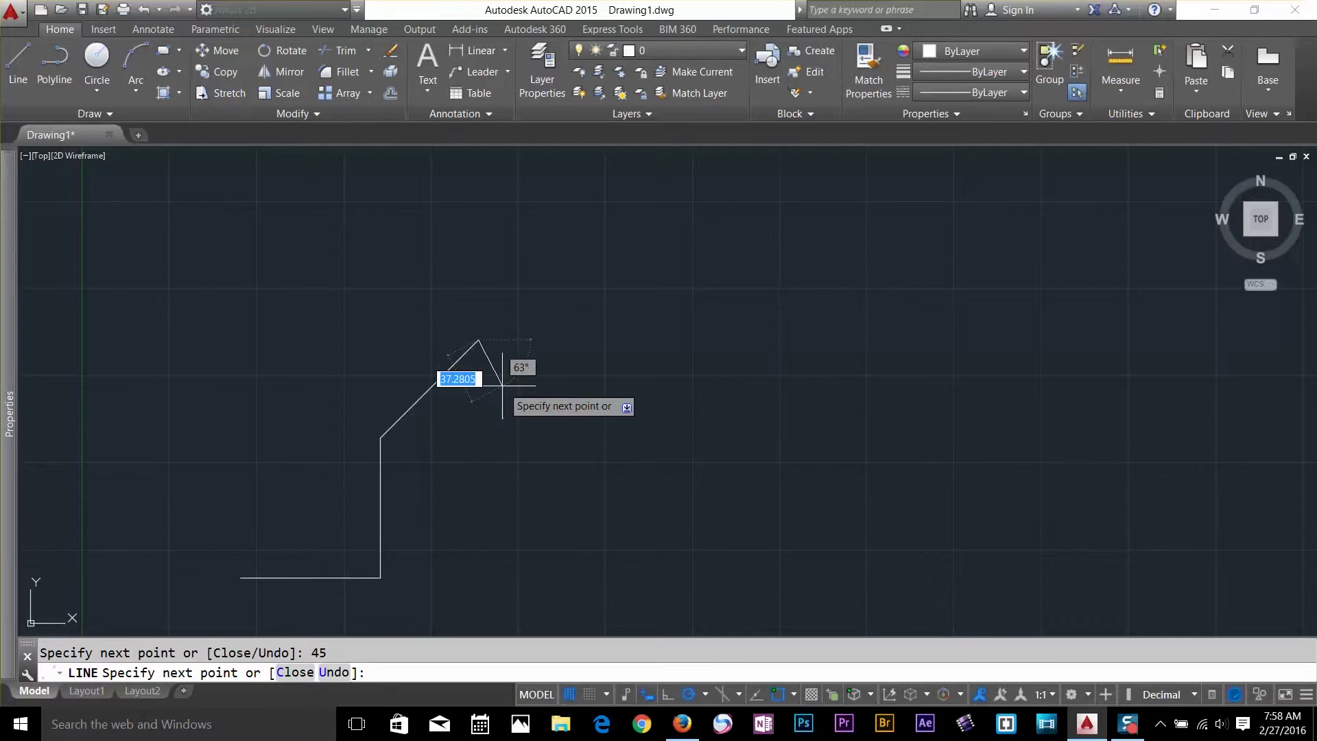
key(Return)
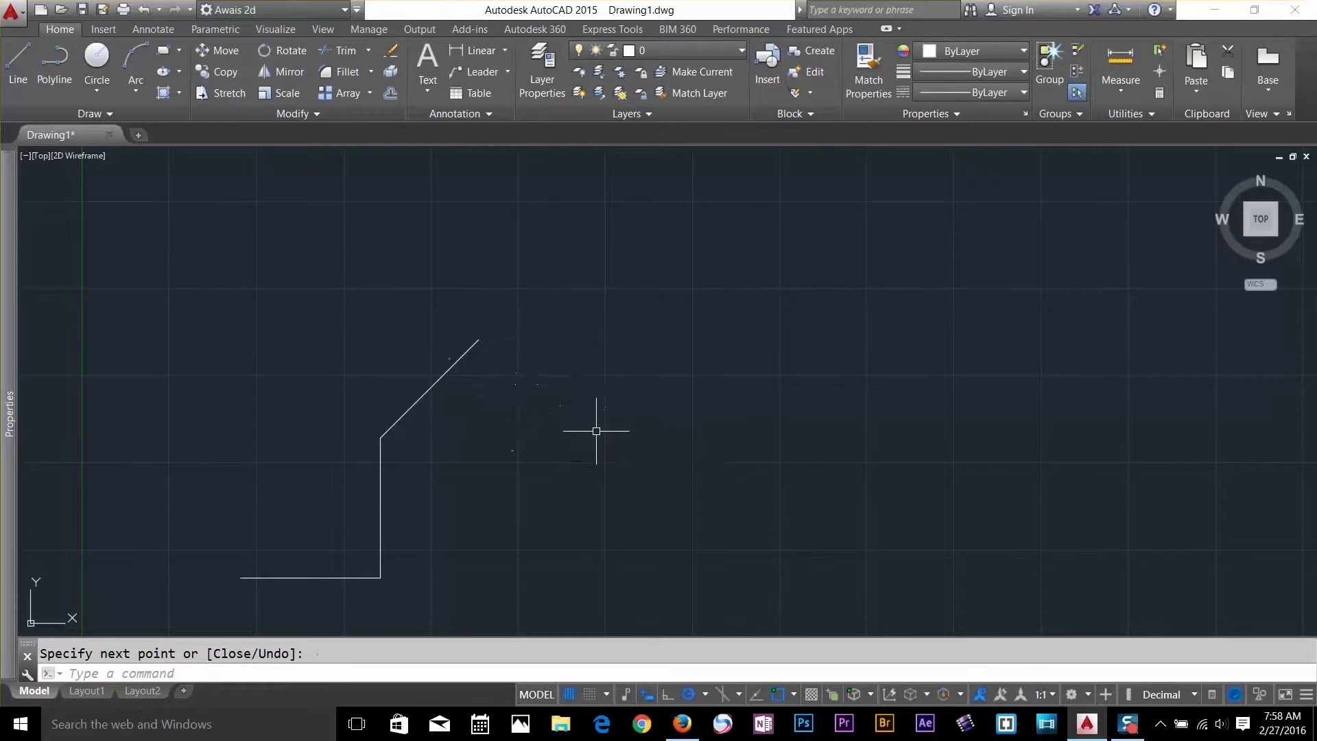
click(706, 693)
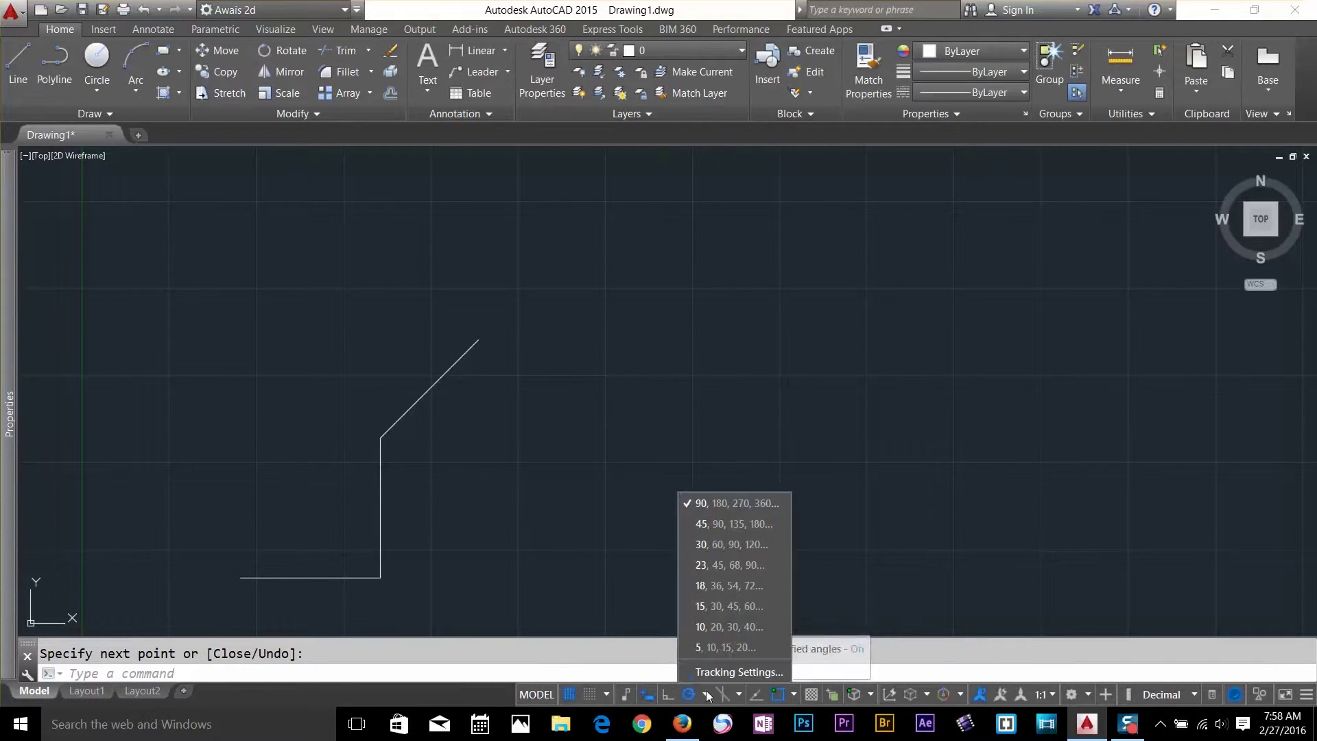
Set polar tracking to 45° increments and try it on a trial line, then cancel
click(731, 524)
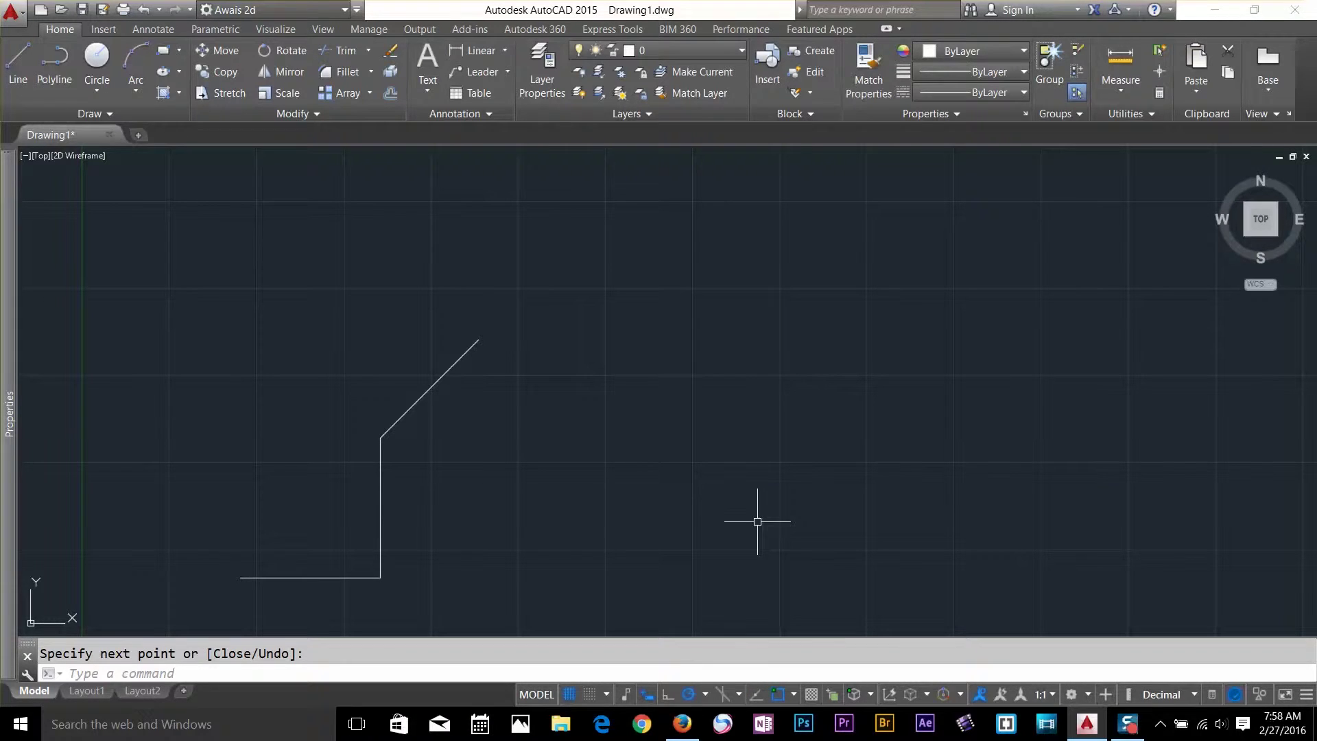
text(L)
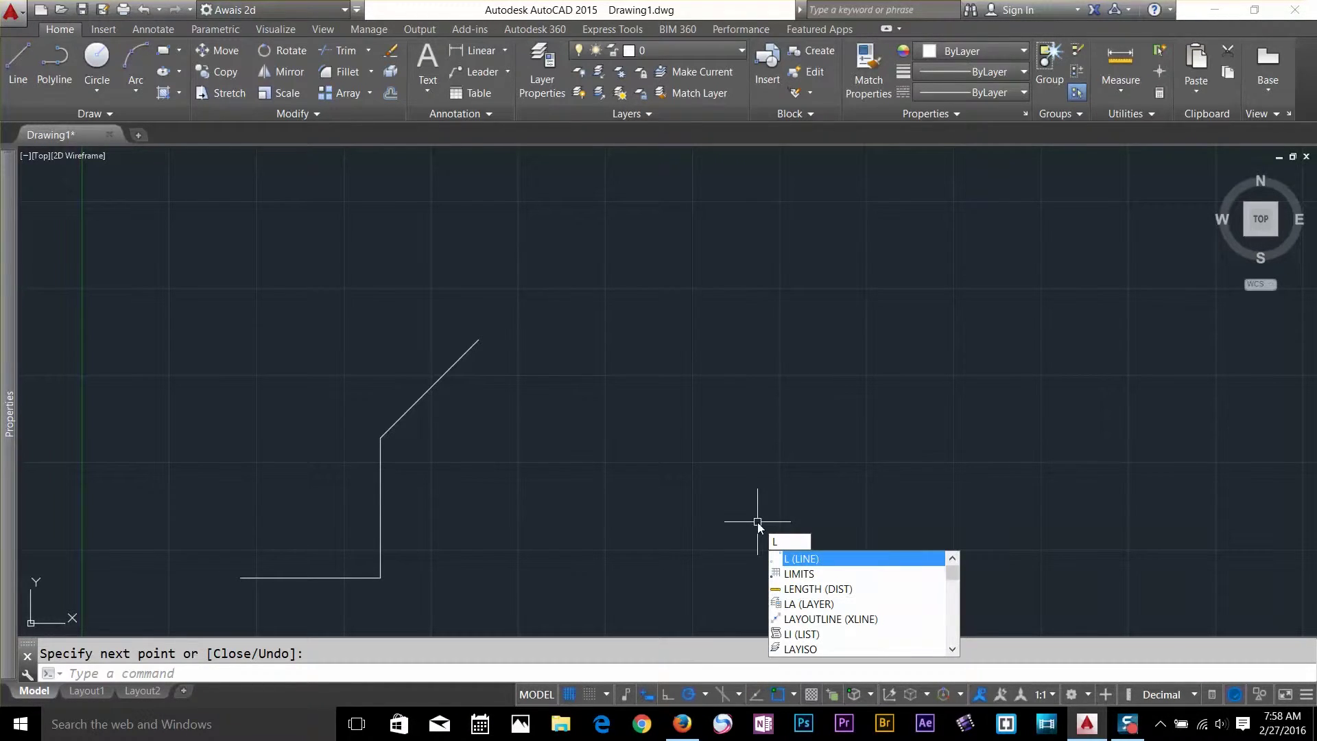
key(Return)
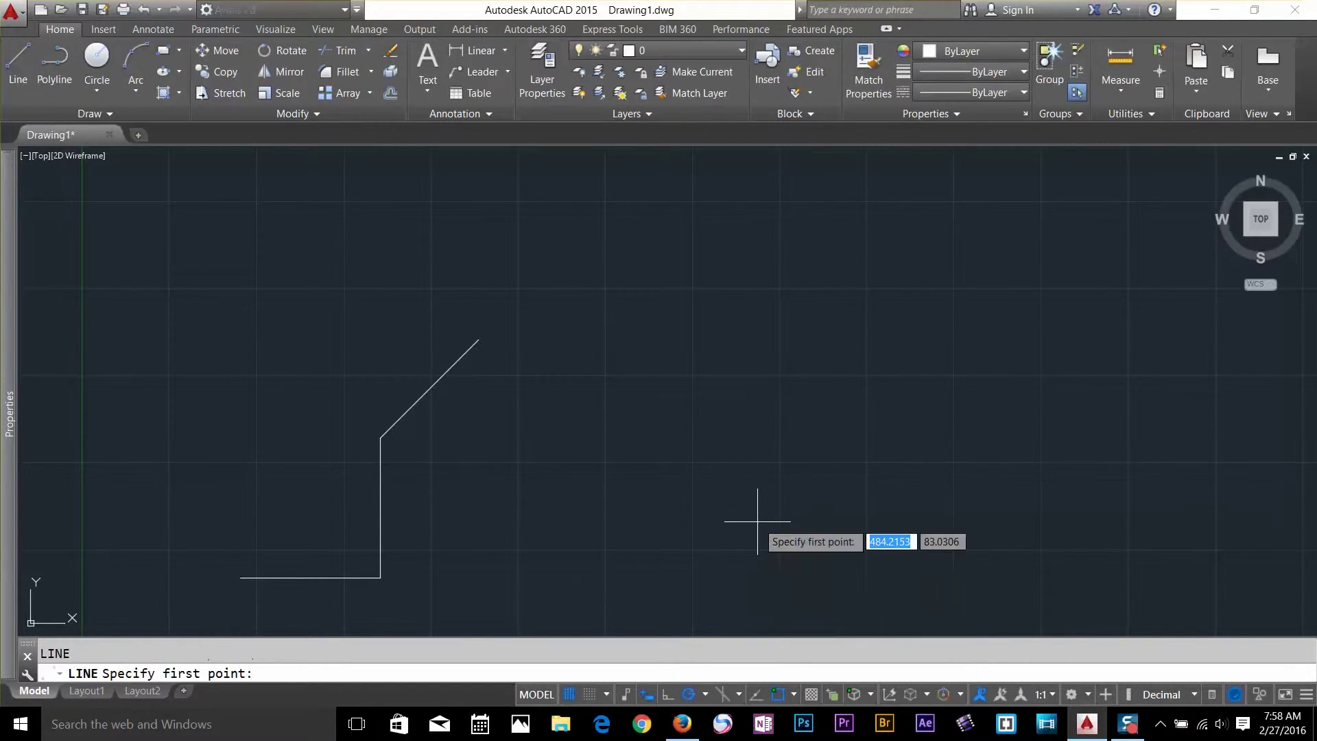
click(699, 522)
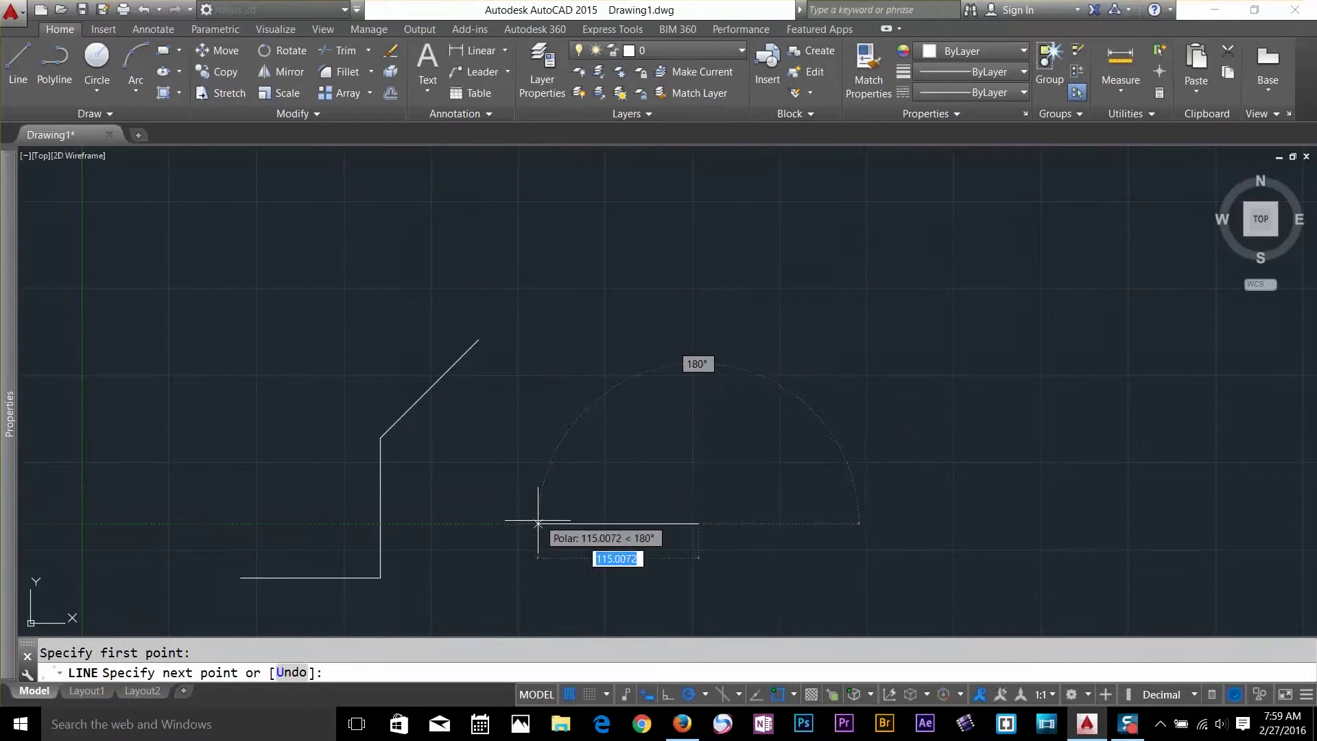
key(Return)
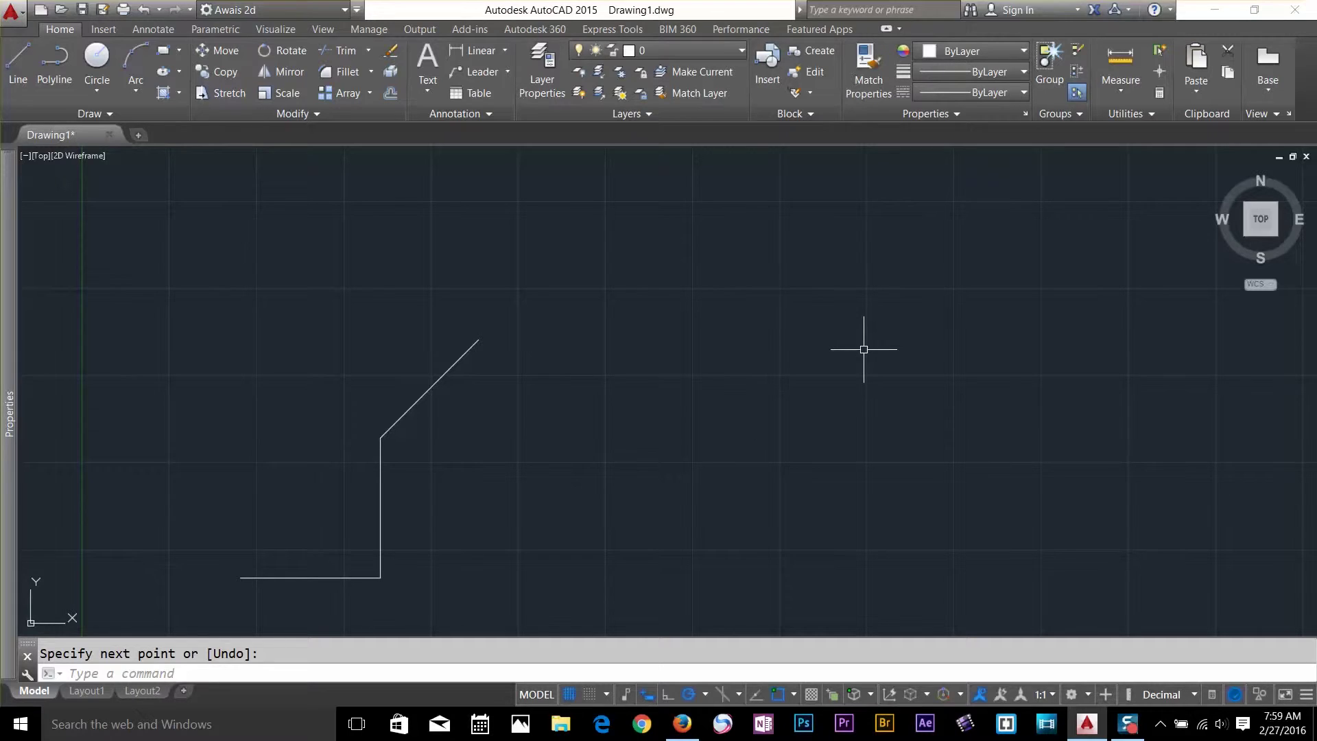
Select the diagonal line and switch polar tracking to 18° increments
click(532, 307)
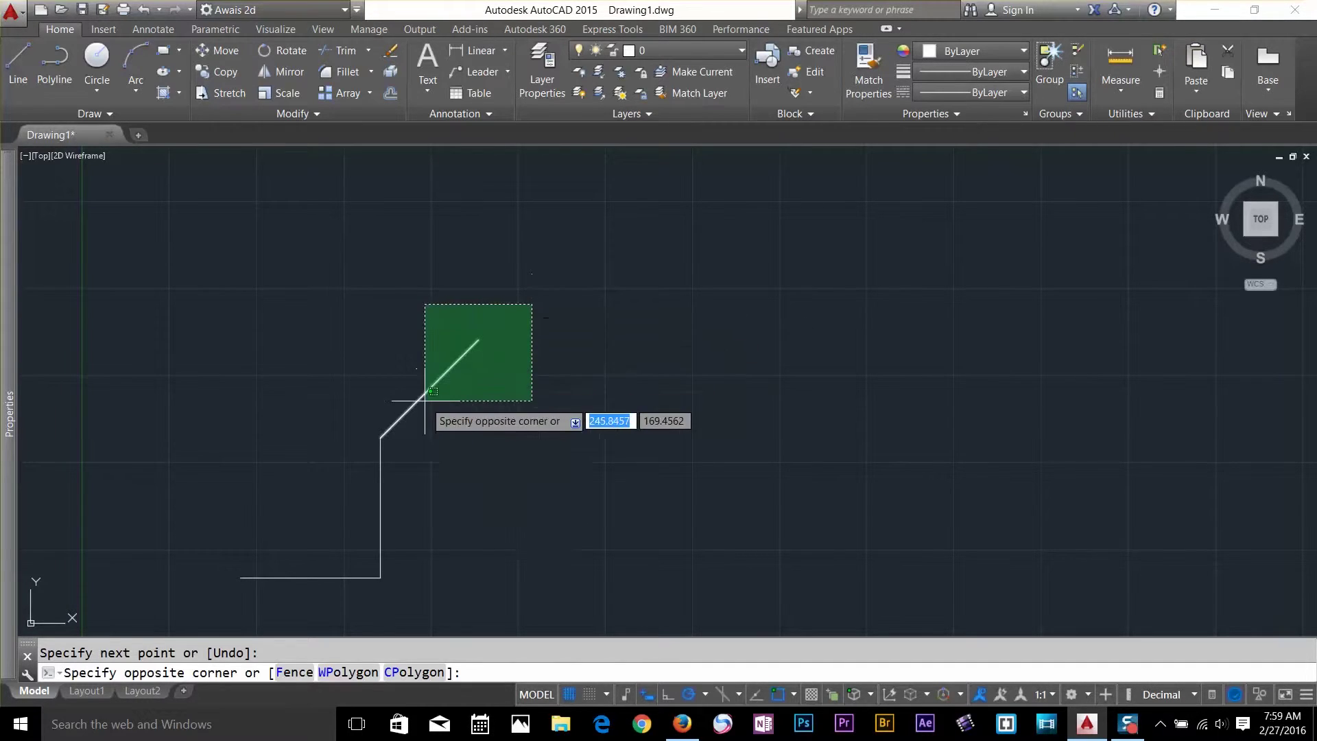
click(425, 411)
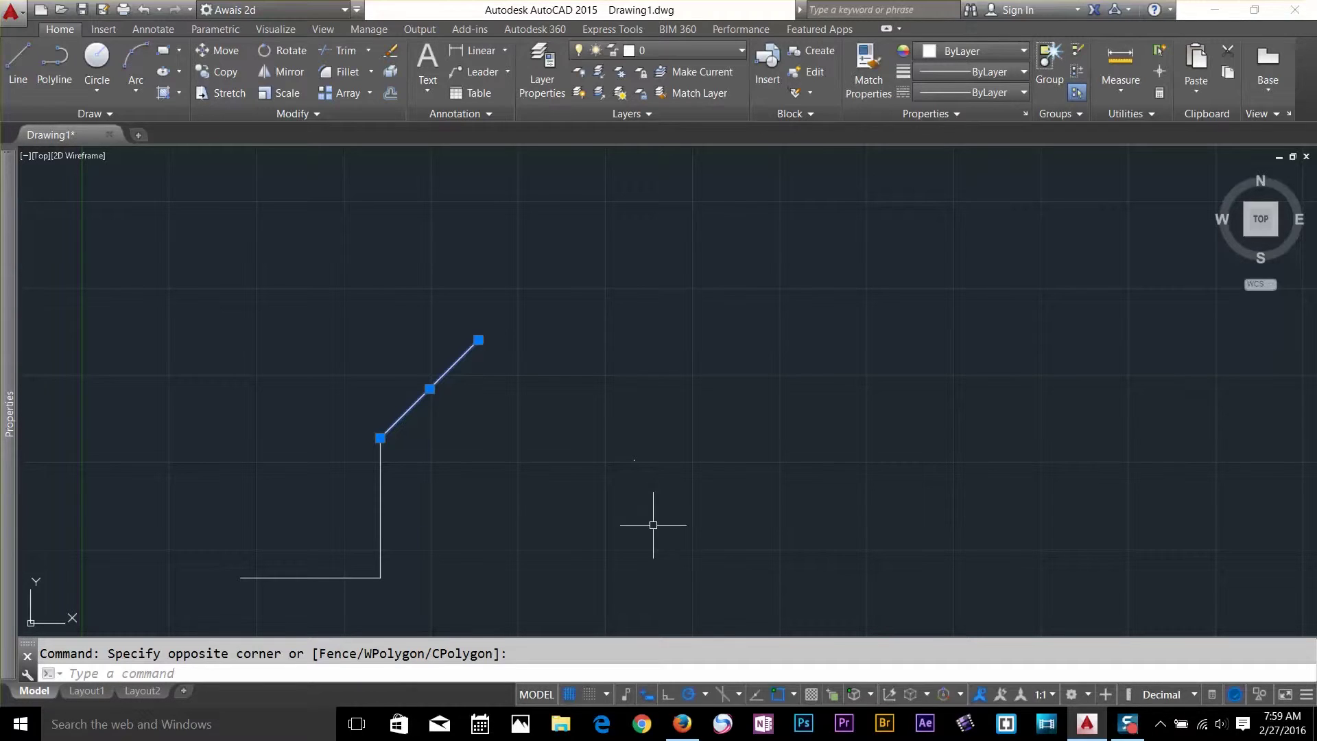
click(705, 694)
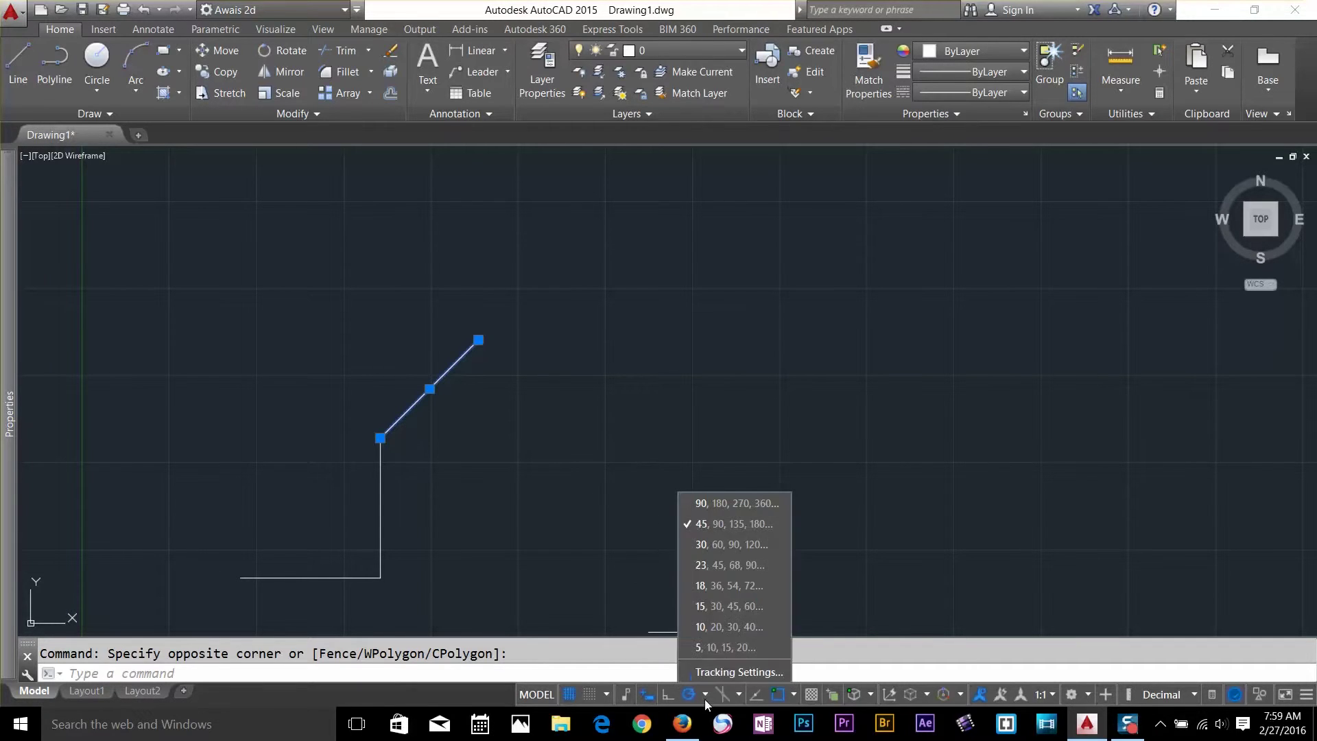
click(718, 586)
Preview a trial line at 162° with LINE, then cancel it
key(l)
key(Return)
click(695, 522)
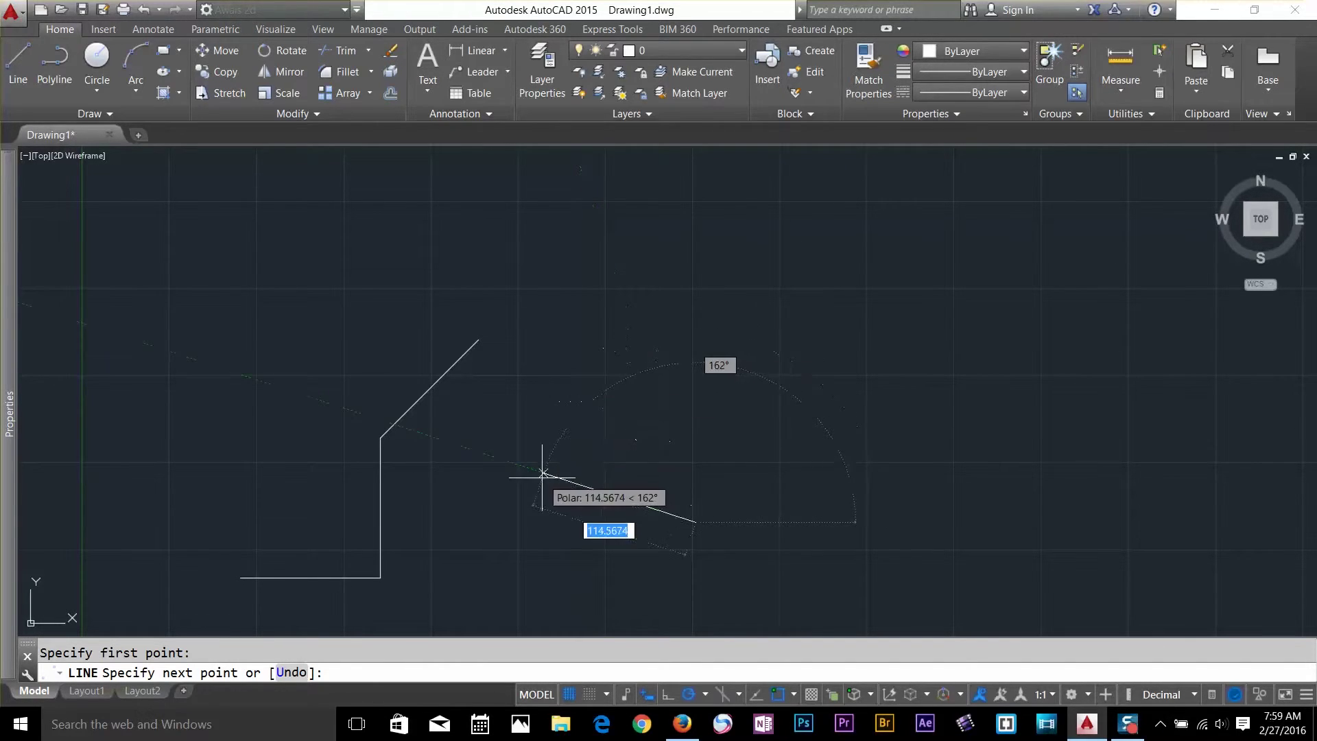
key(Return)
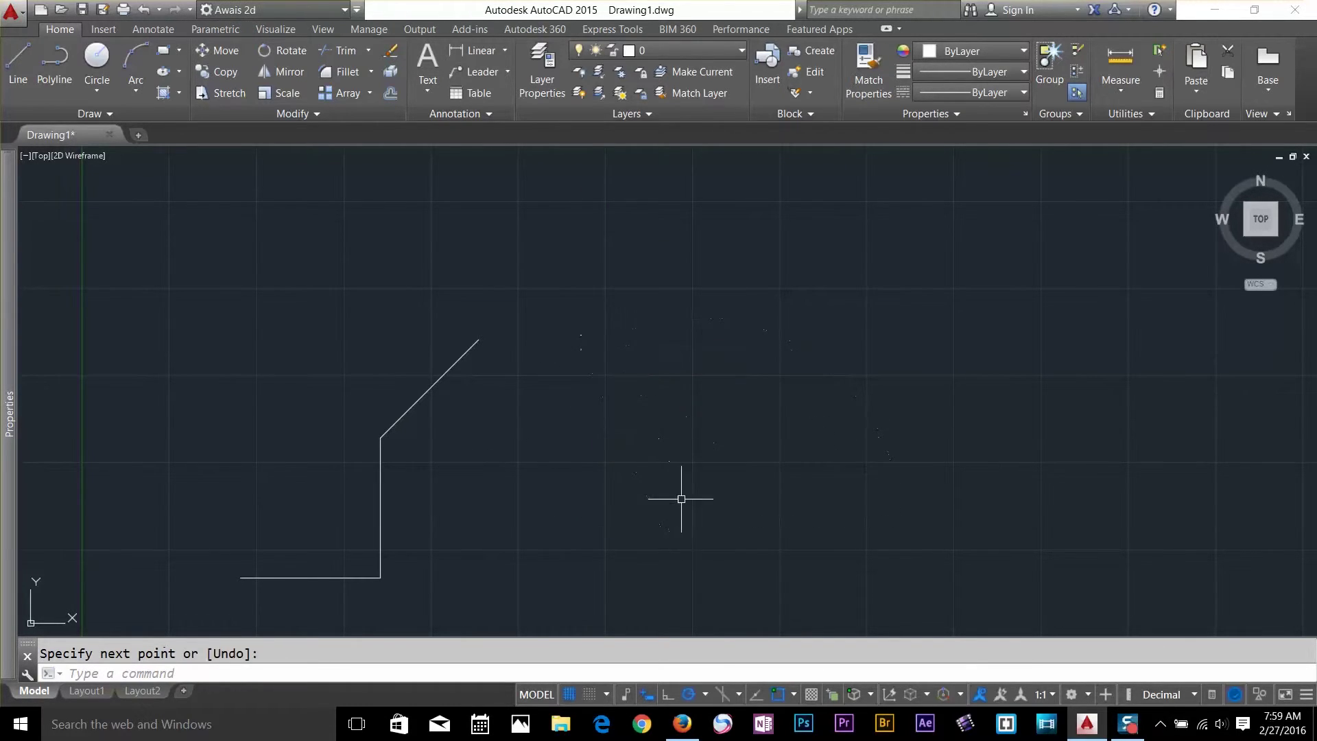
Return polar tracking to 90° increments and bring up its full tracking settings
click(705, 696)
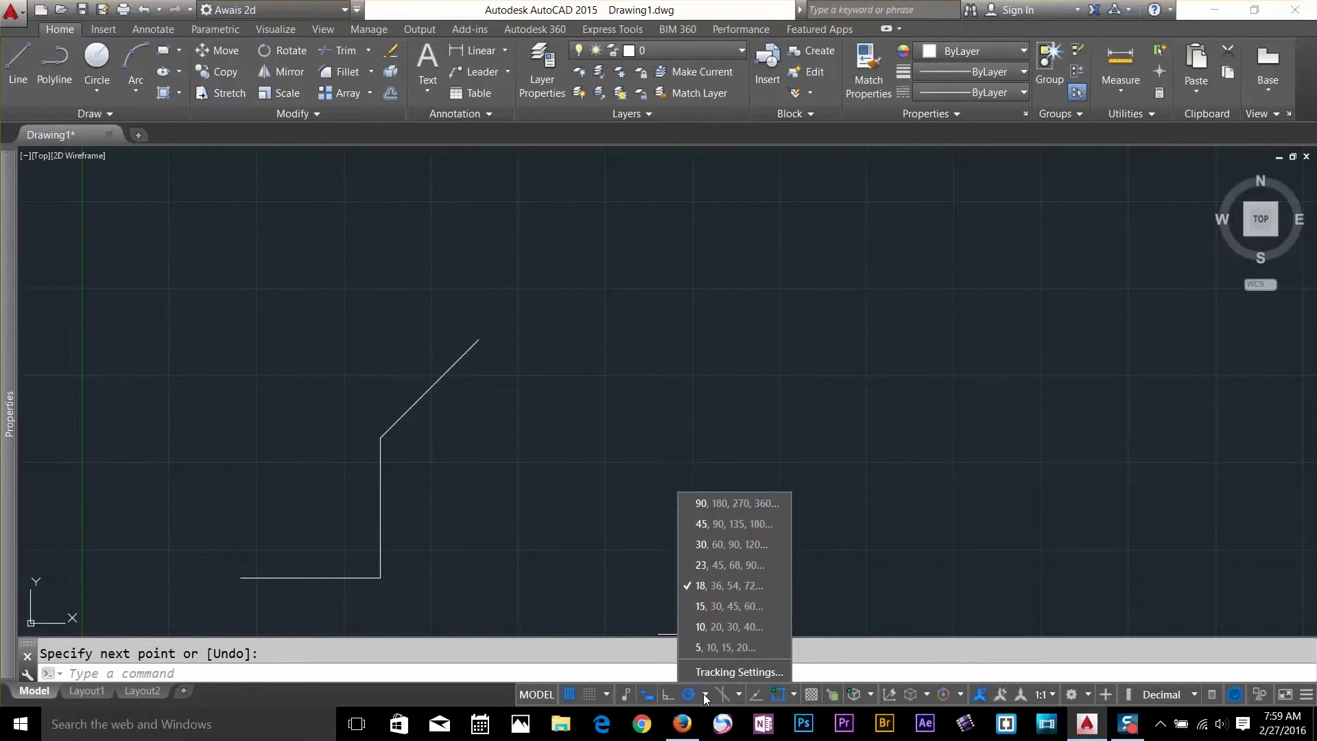
click(712, 503)
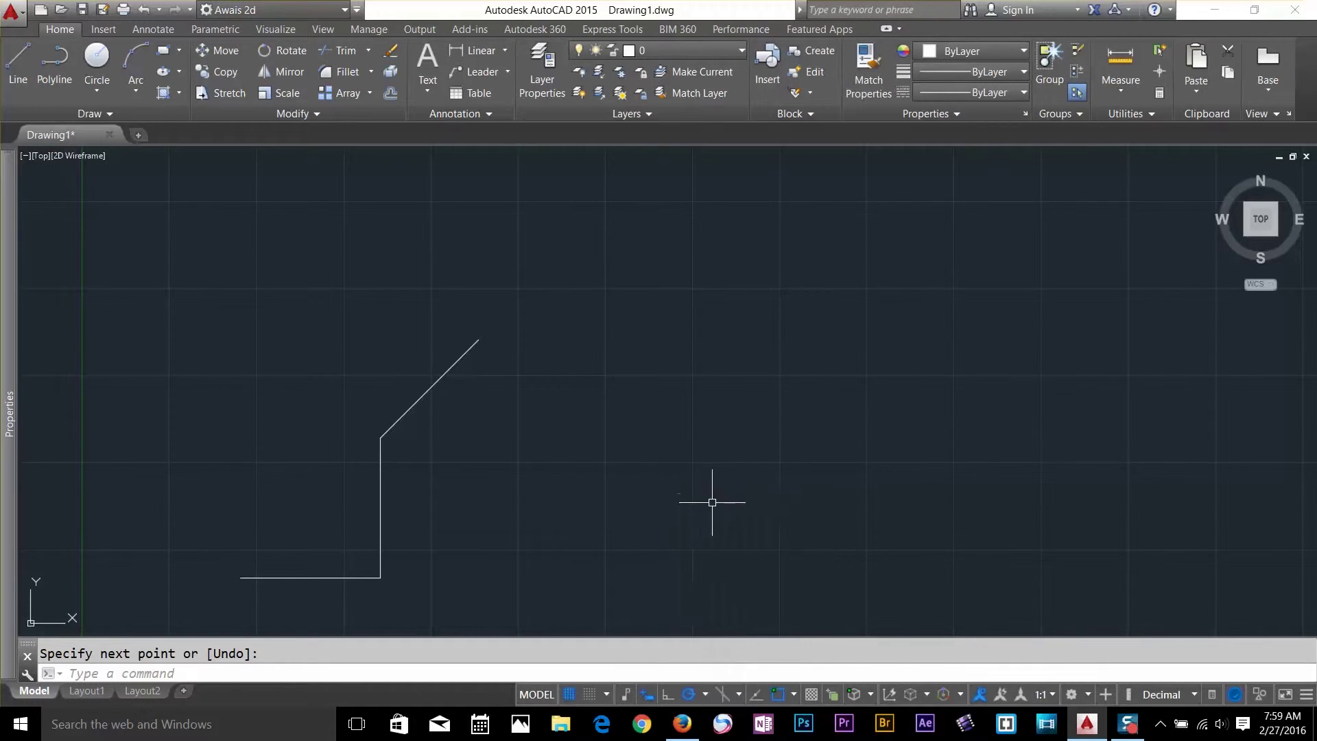
click(705, 694)
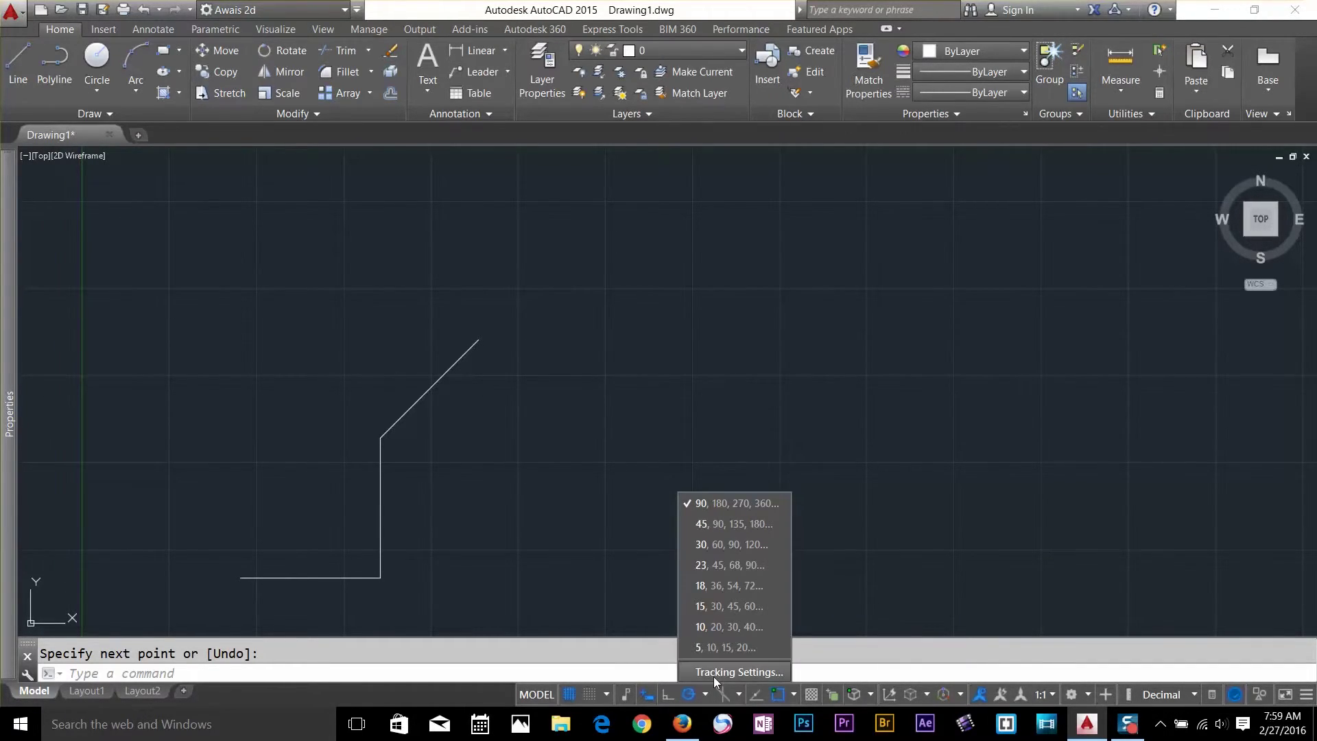
click(722, 672)
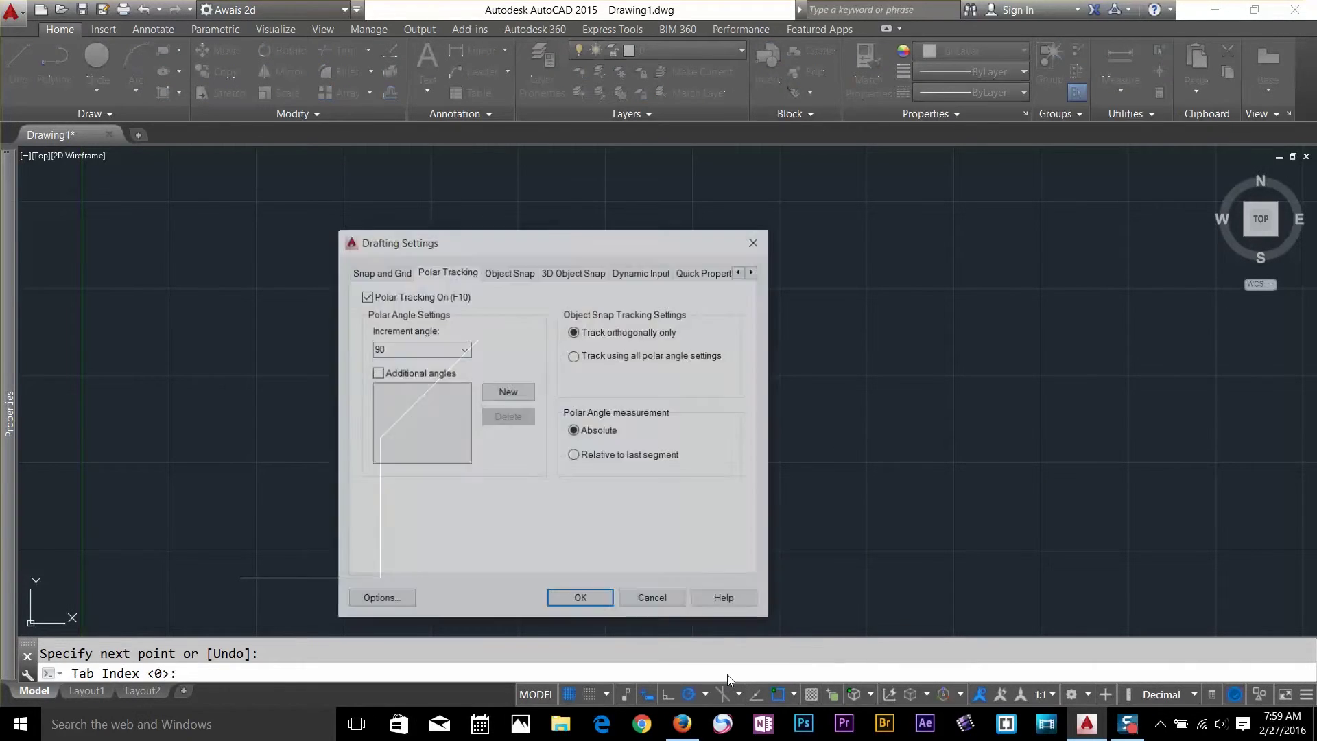
drag(585, 238, 756, 199)
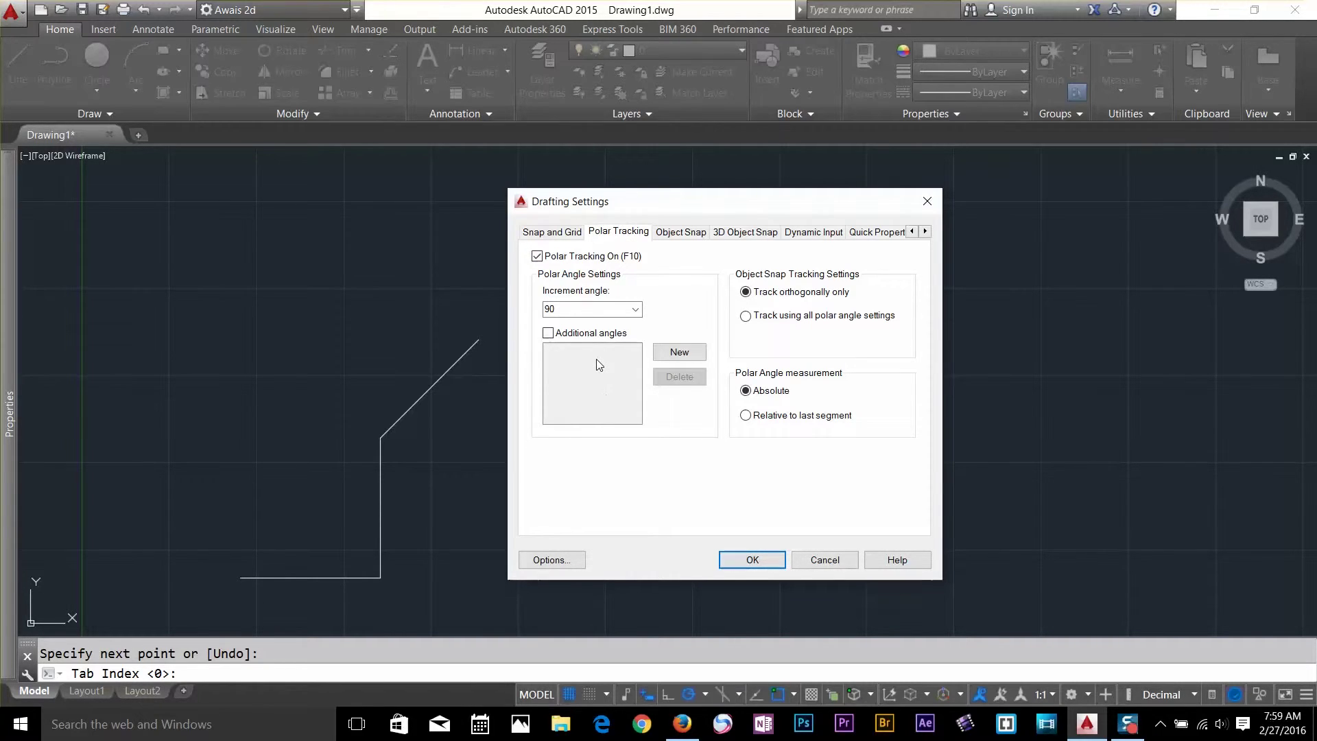
Enable additional angles, add 45, 135 and 265, and apply the settings
click(548, 334)
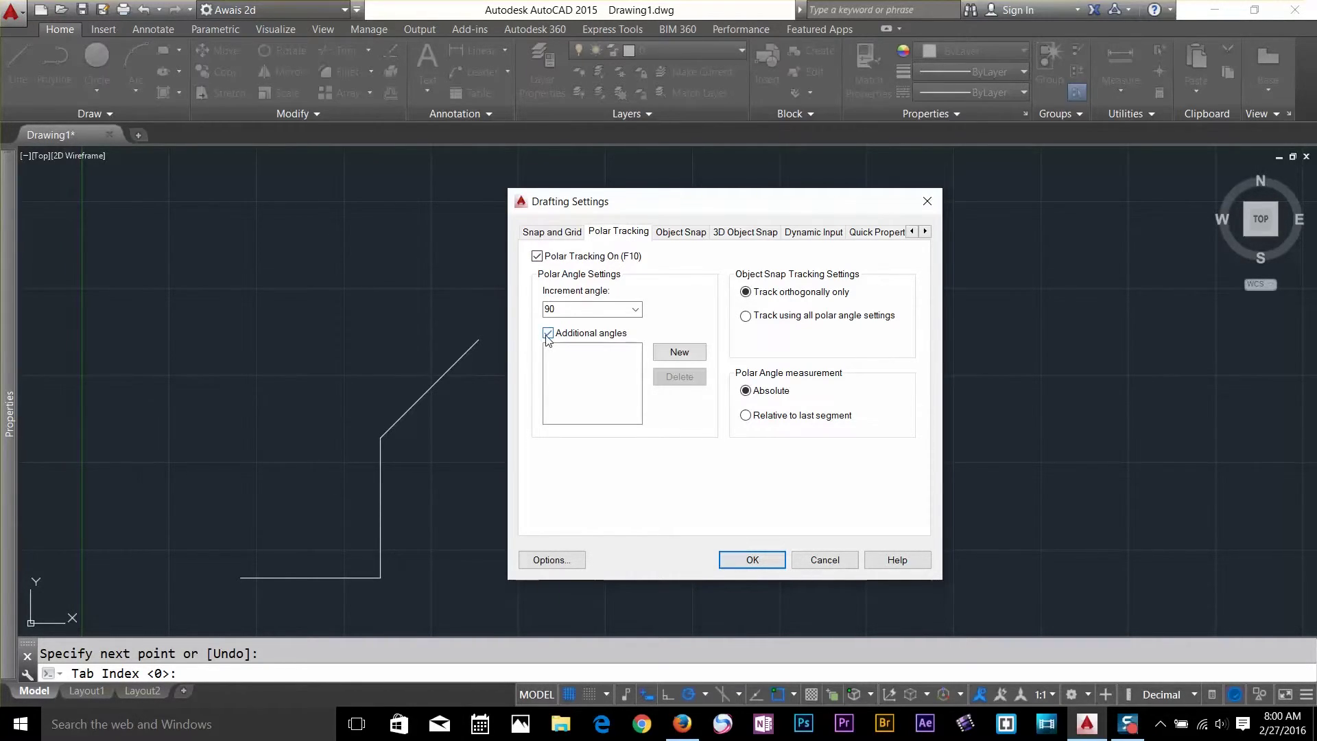
click(668, 355)
text(45)
key(Return)
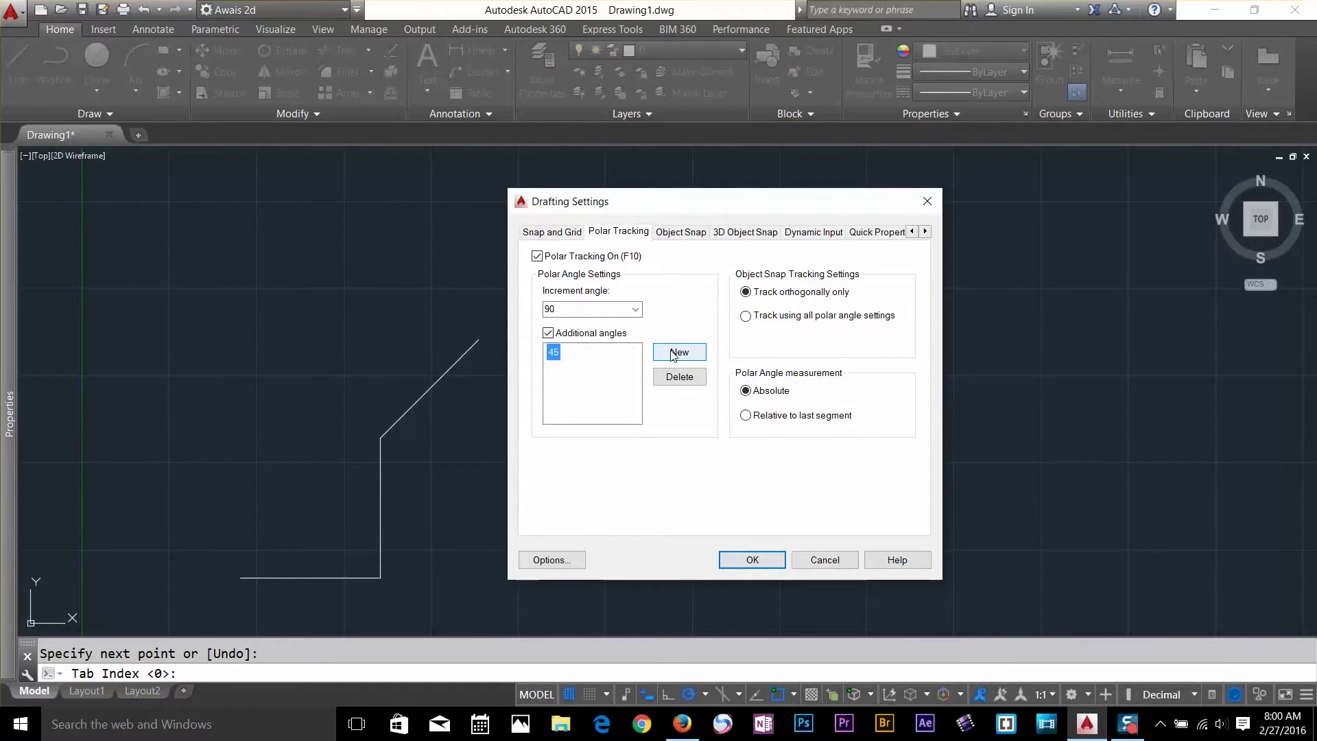
click(674, 356)
text(135)
click(676, 353)
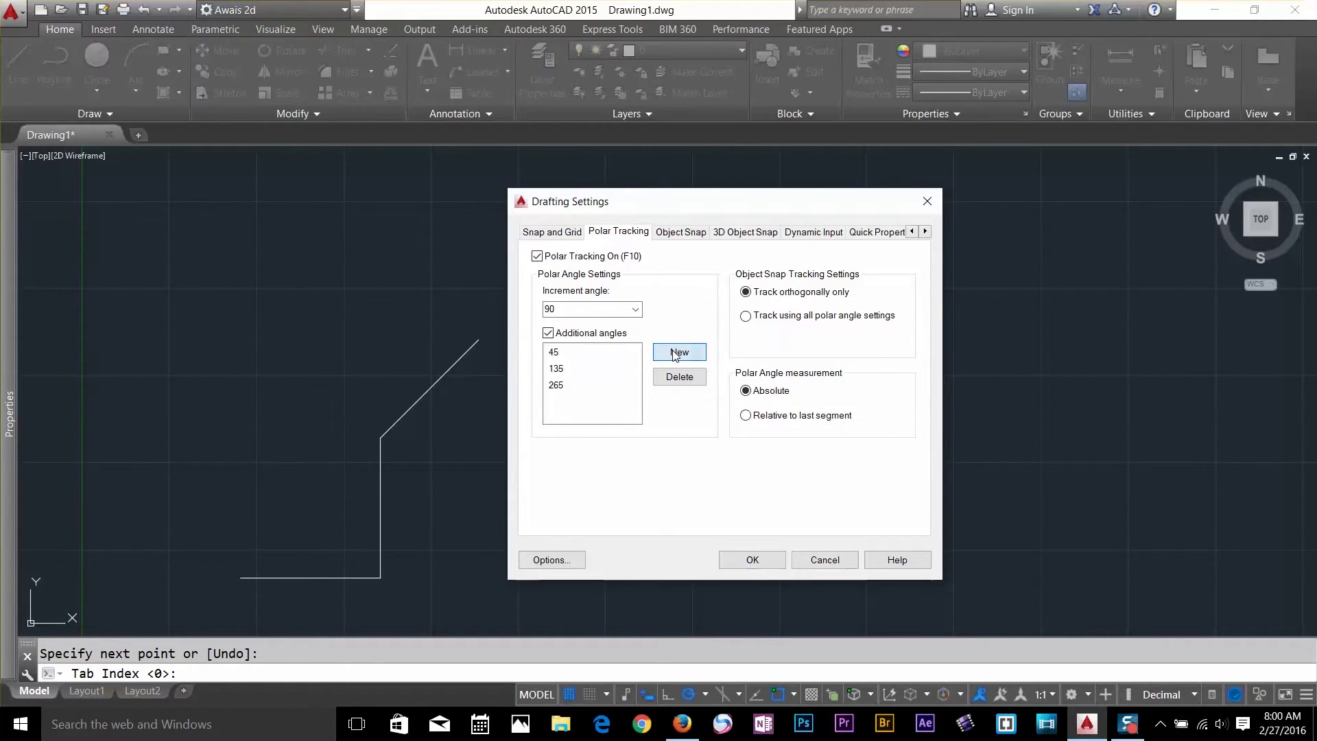
click(753, 556)
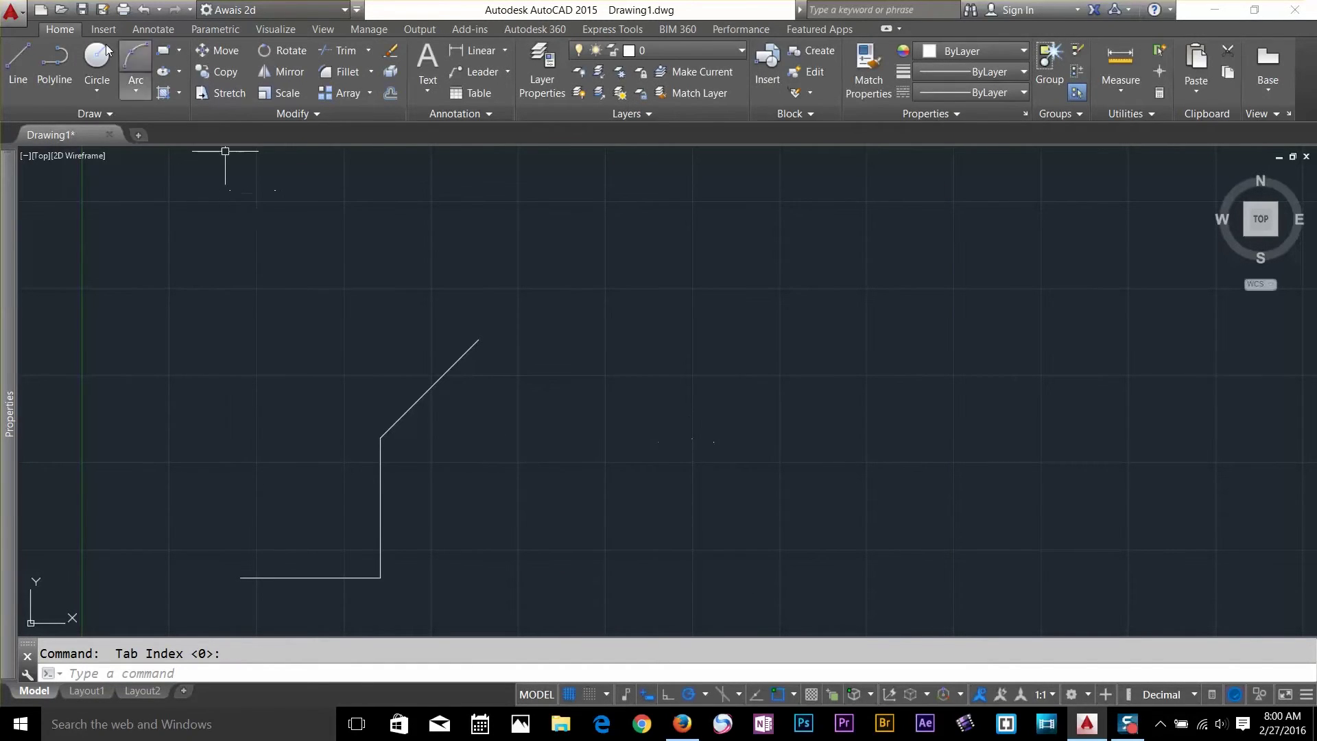
Preview a trial line along the 265° angle, cancel it, then window-select all three lines
click(17, 65)
click(594, 439)
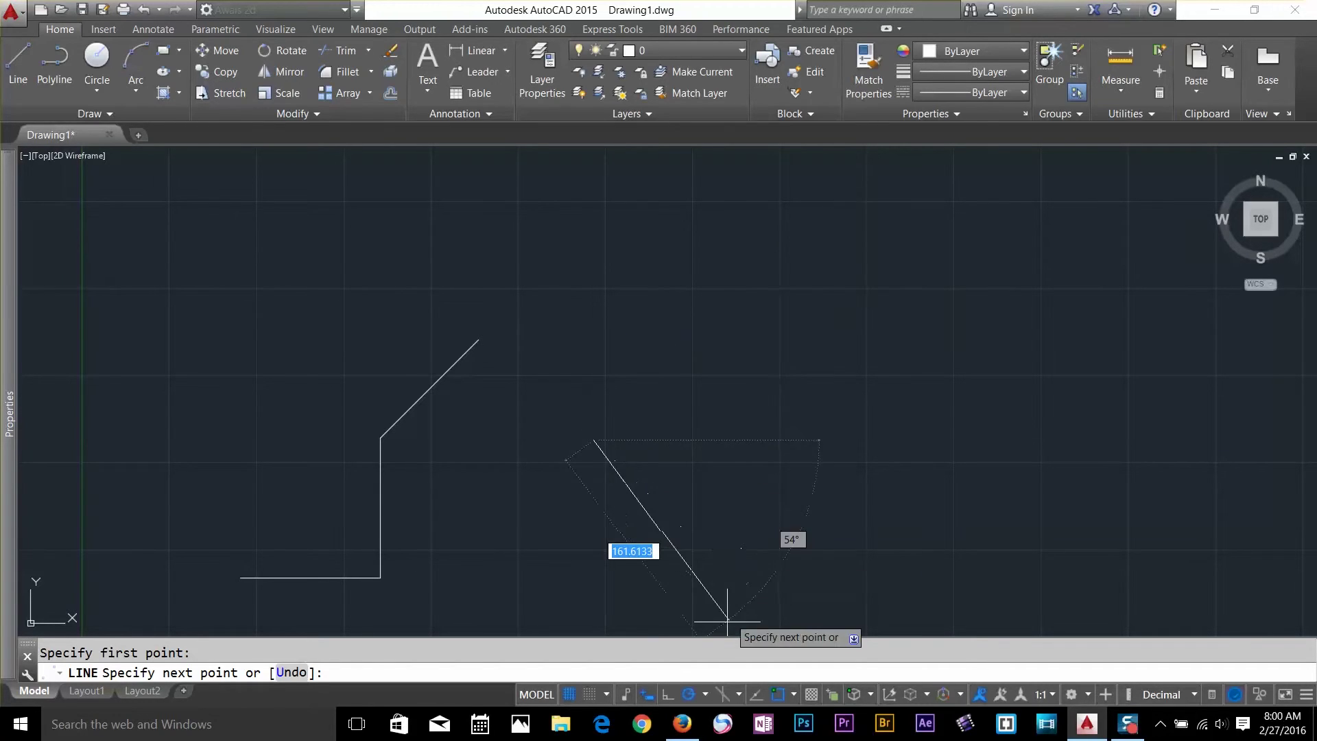
click(705, 693)
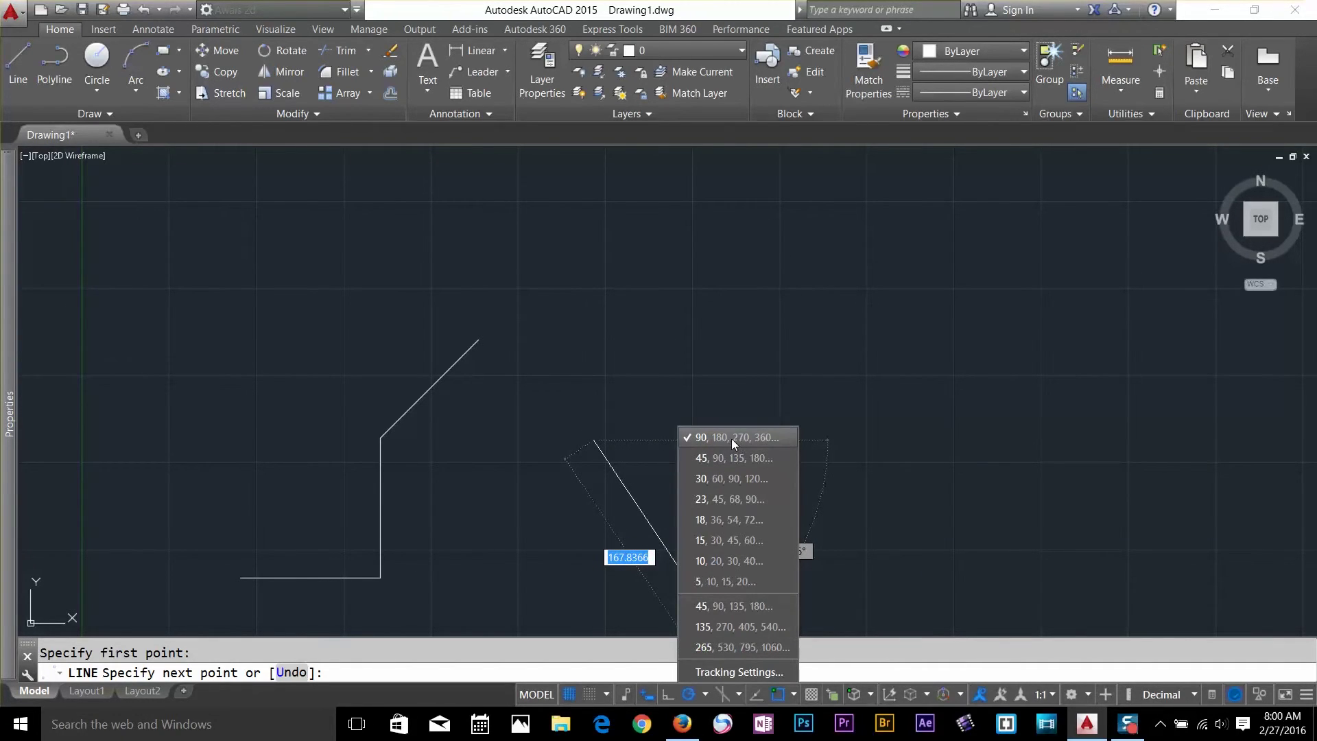
click(751, 325)
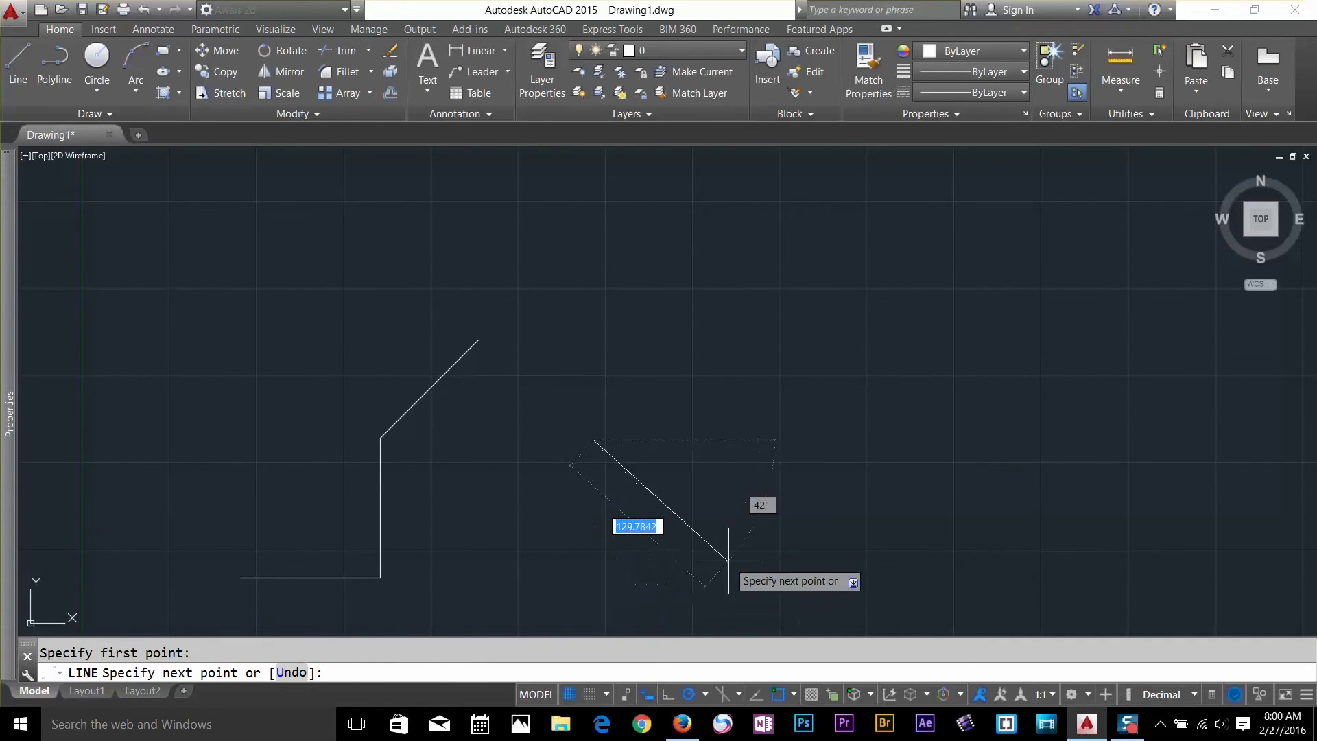
scroll(912, 341, down, 5)
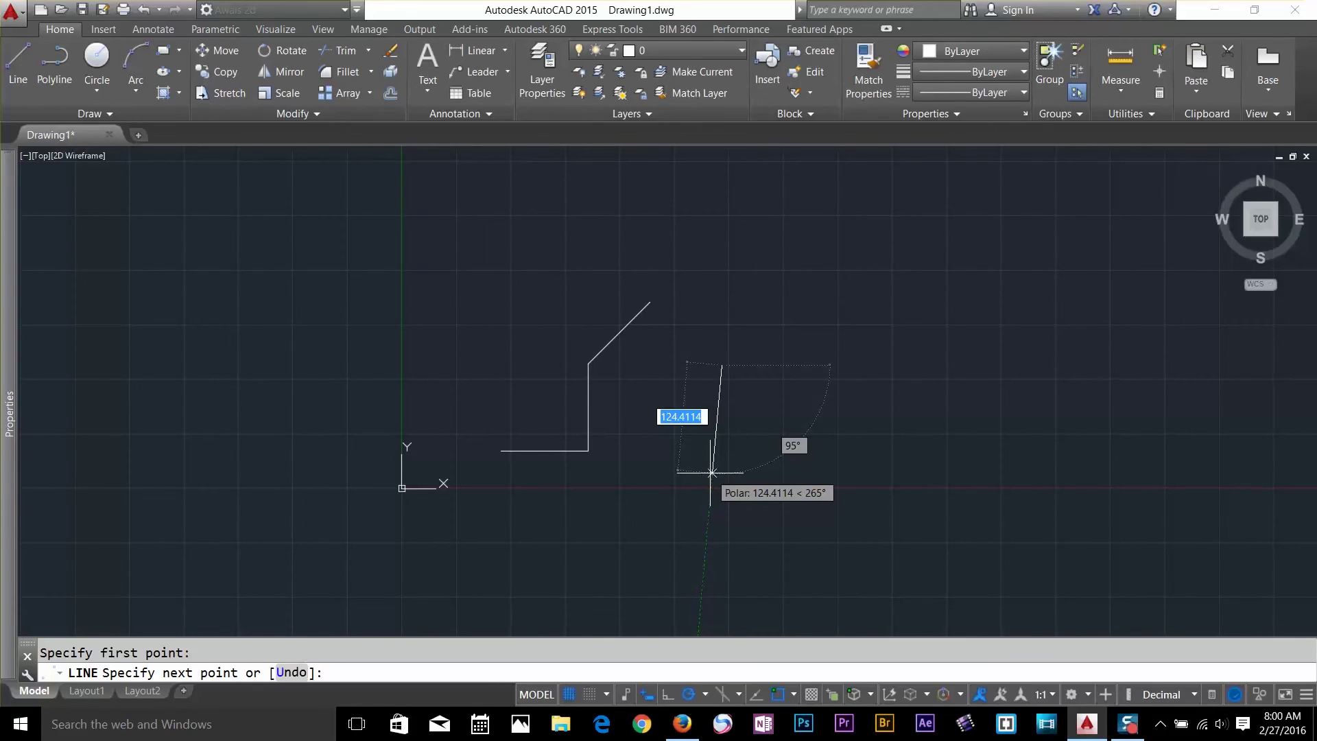
key(Return)
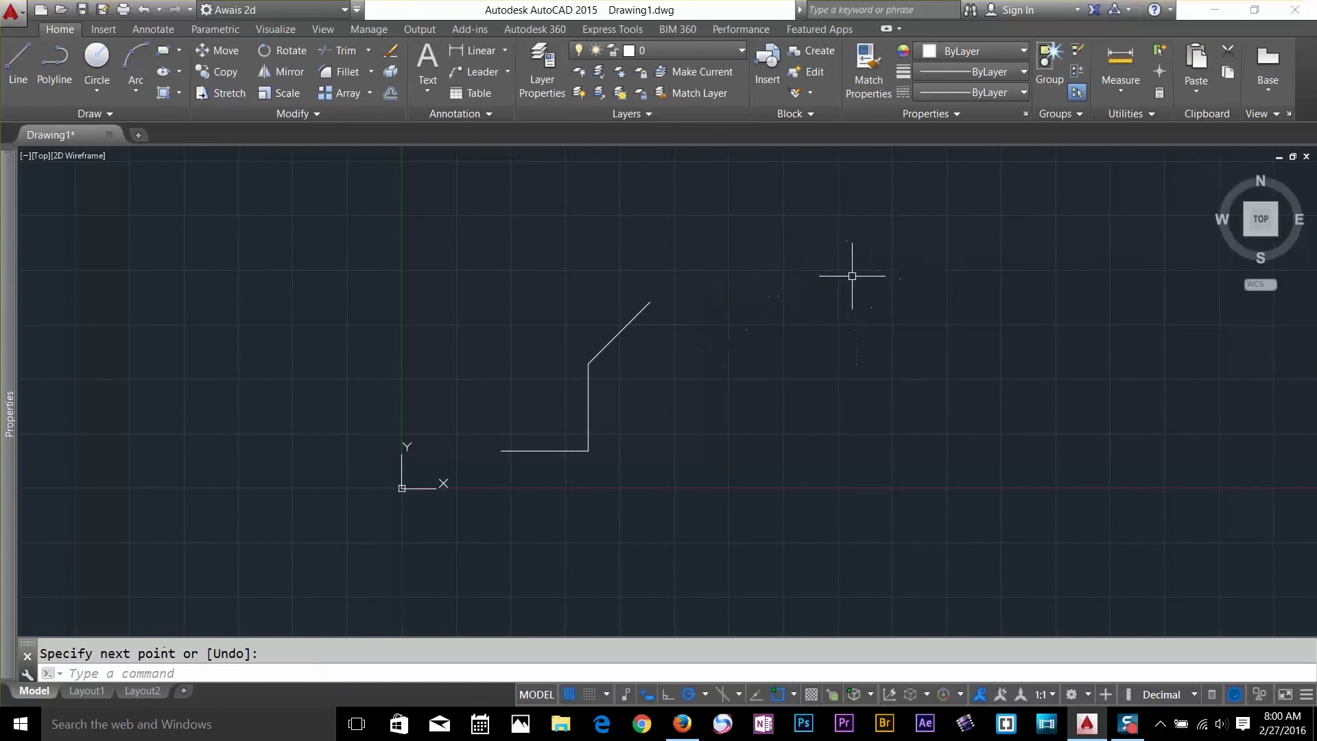
click(441, 268)
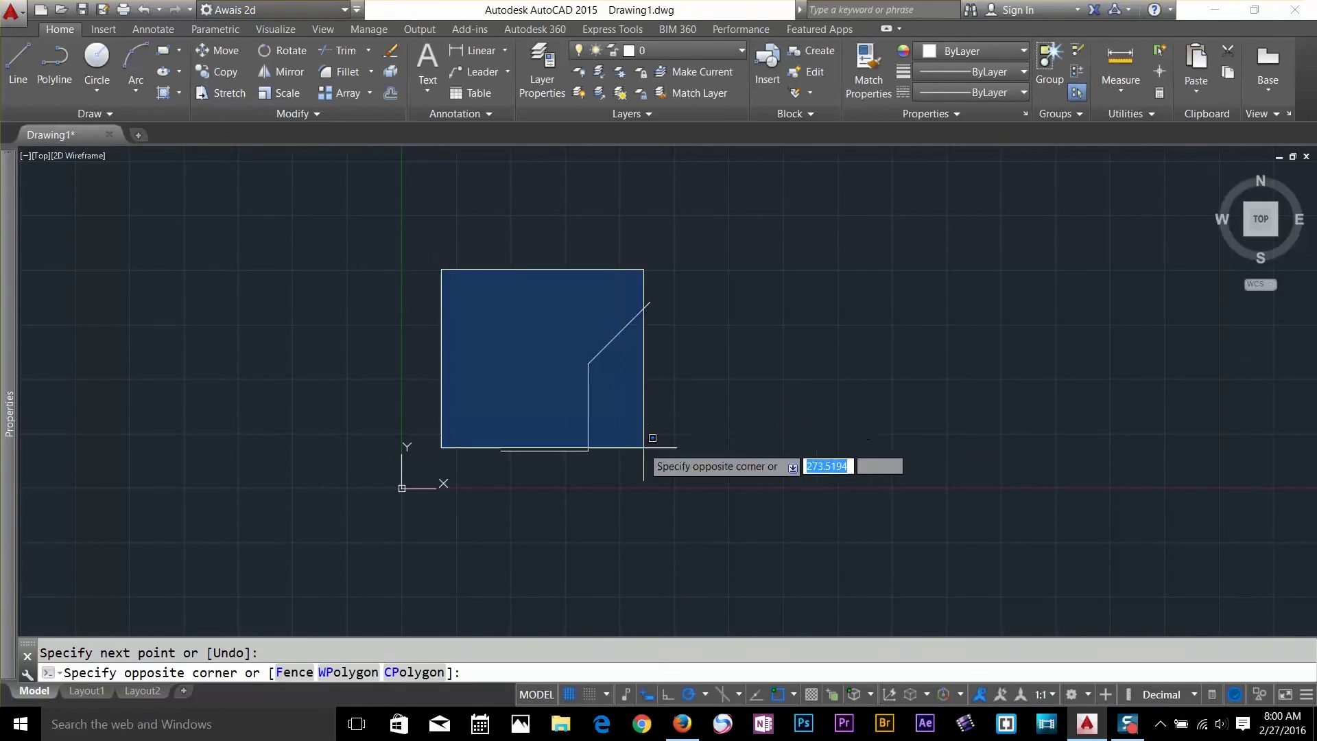
click(712, 480)
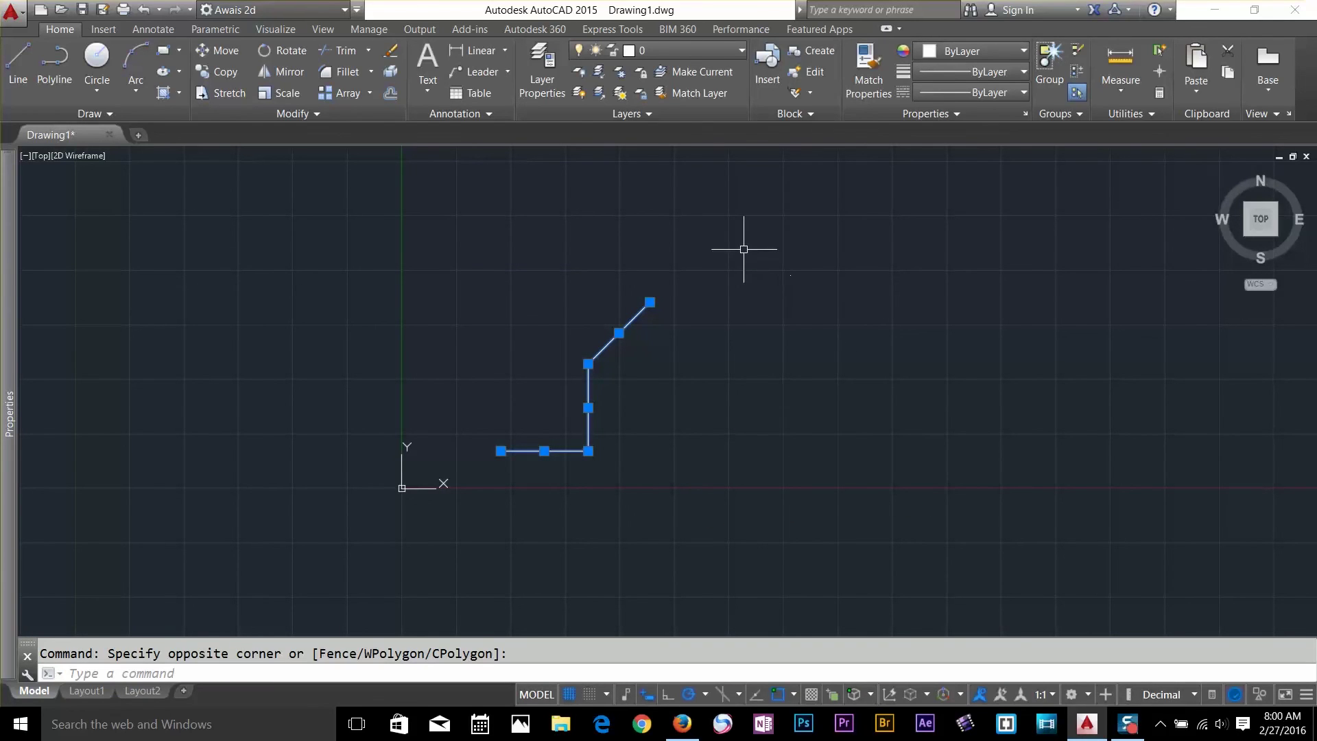